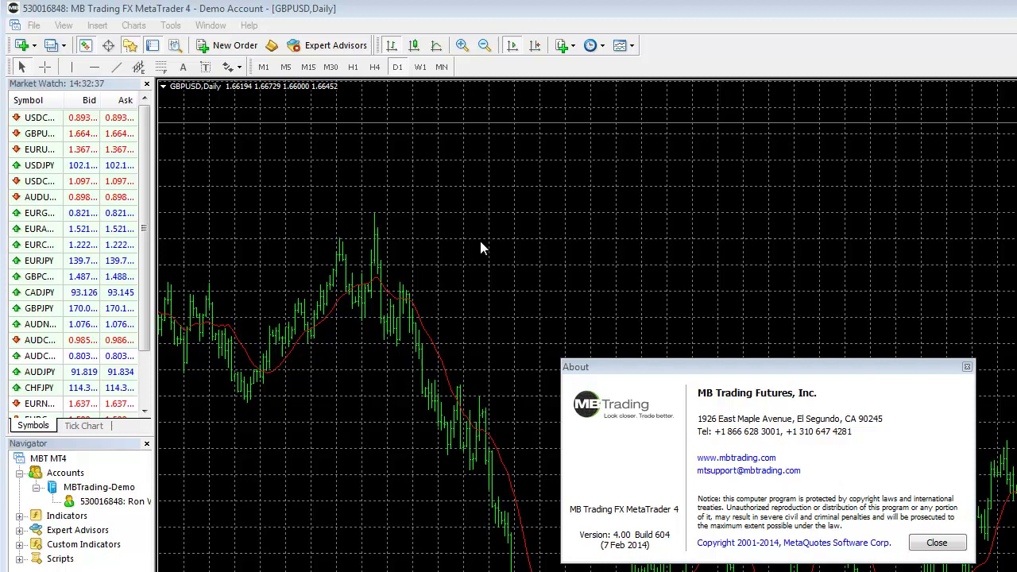
Close the About dialog and reopen Help > About to show version 4.00 Build 604.
click(938, 544)
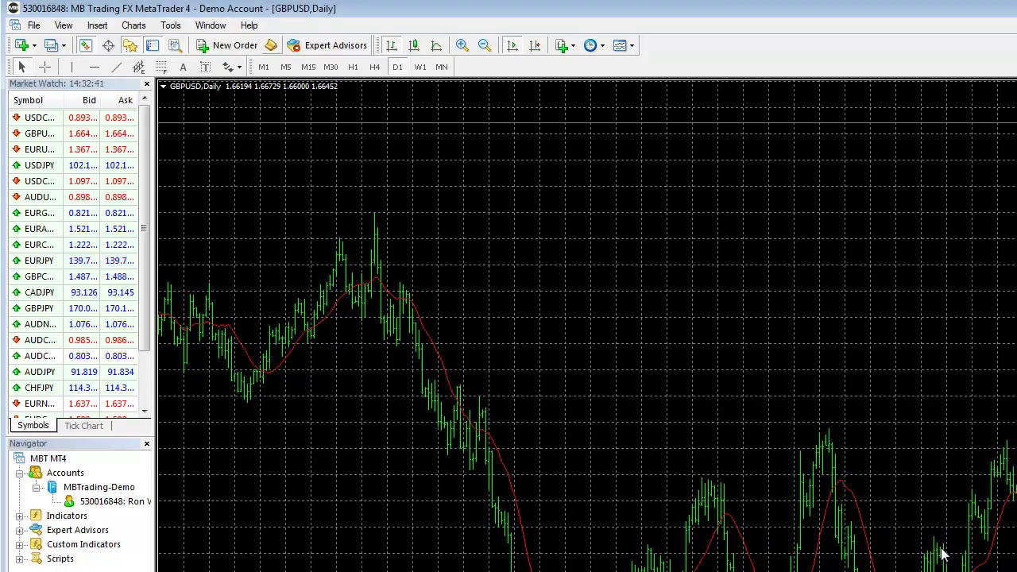
key(alt+h)
key(Down)
key(Down)
key(Down)
key(Down)
key(Down)
key(Down)
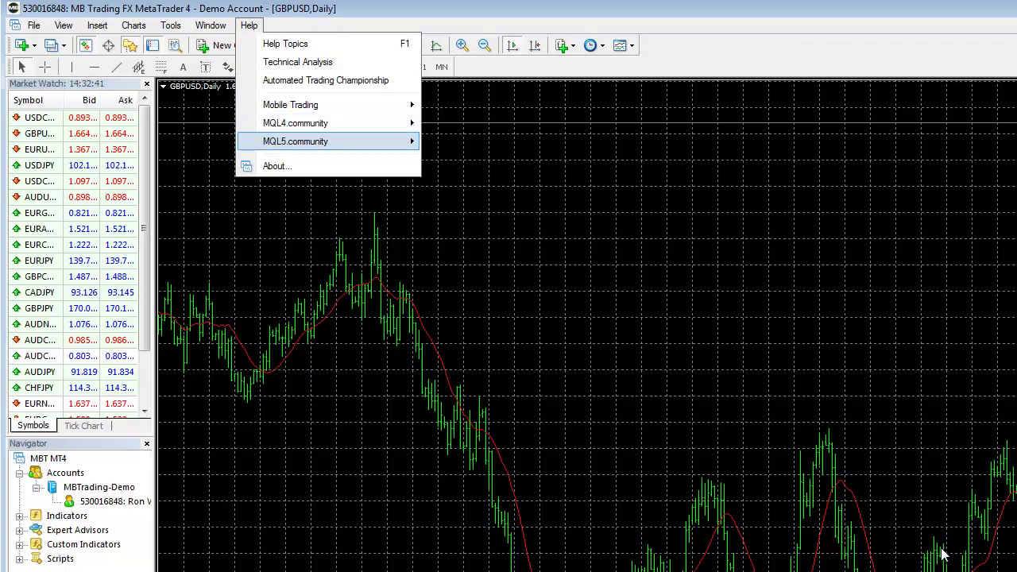
key(Return)
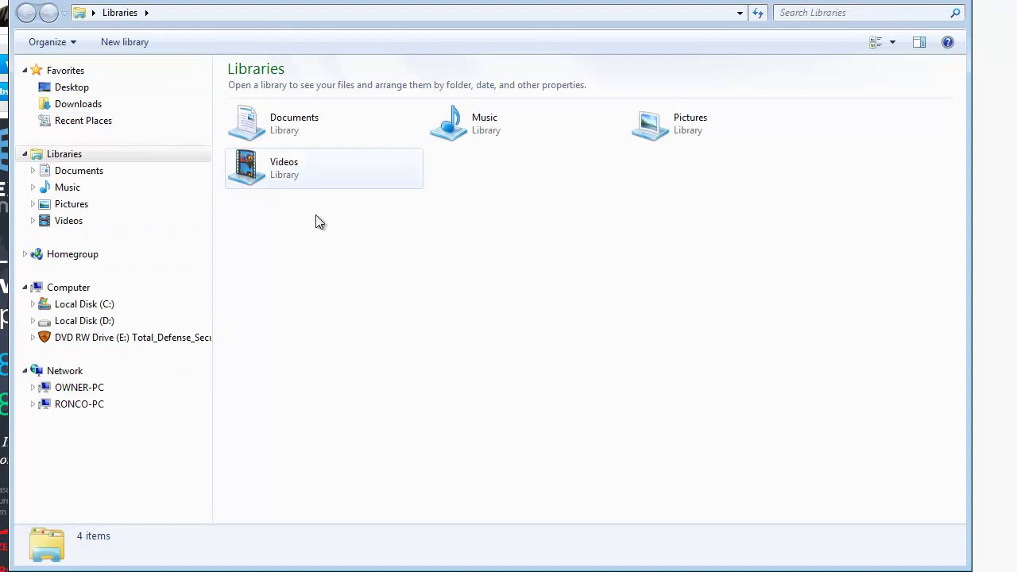
Browse to C:\Program Files (x86)\ATC Brokers MT4\experts\indicators to see its 74 indicator files.
click(99, 305)
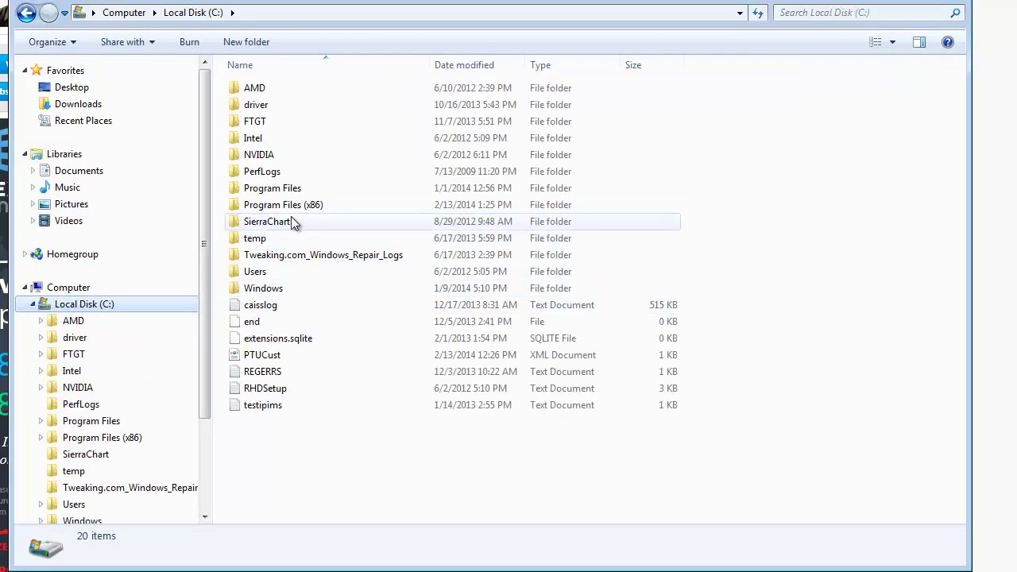
click(307, 207)
double_click(310, 207)
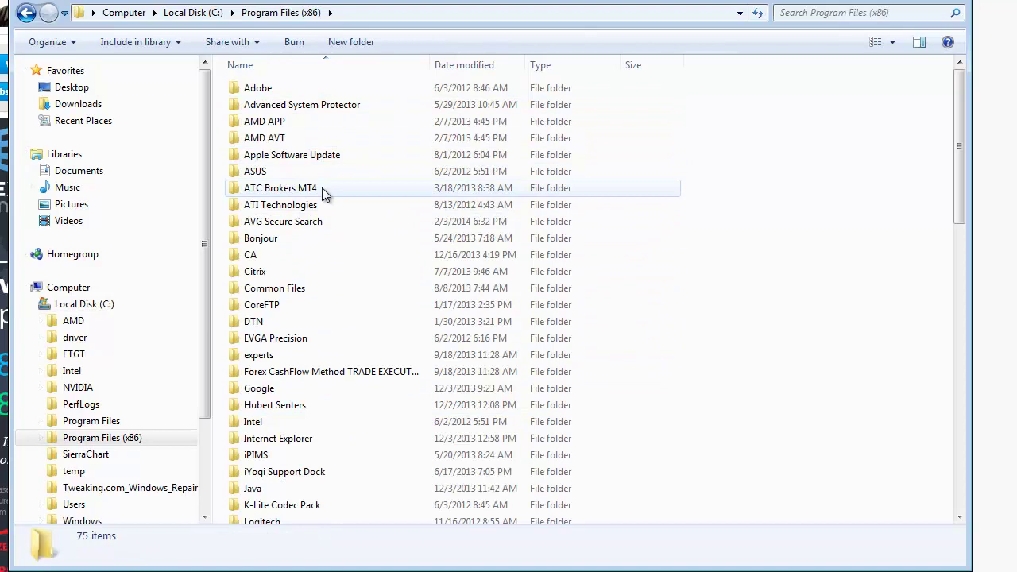
double_click(314, 194)
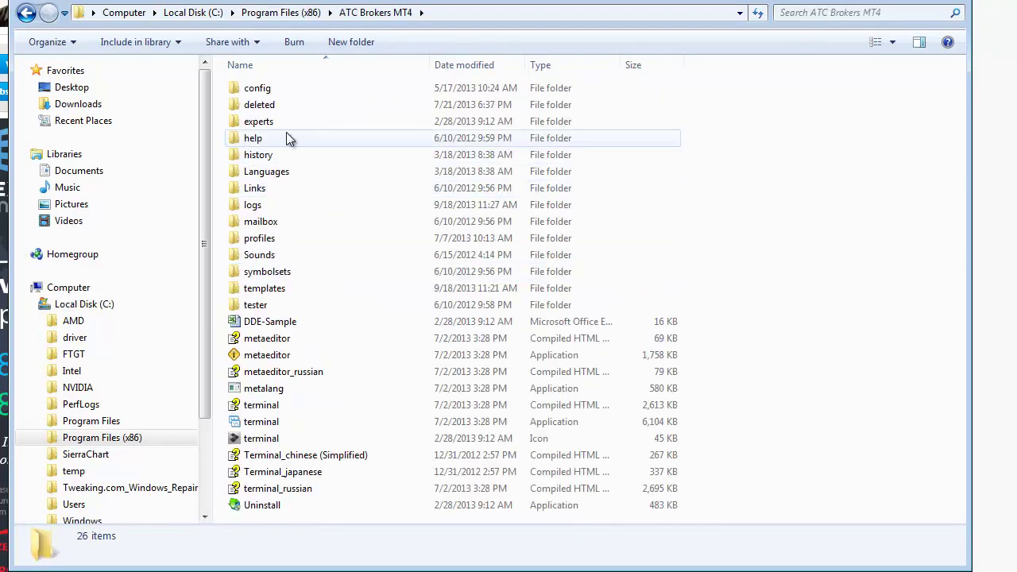
double_click(301, 127)
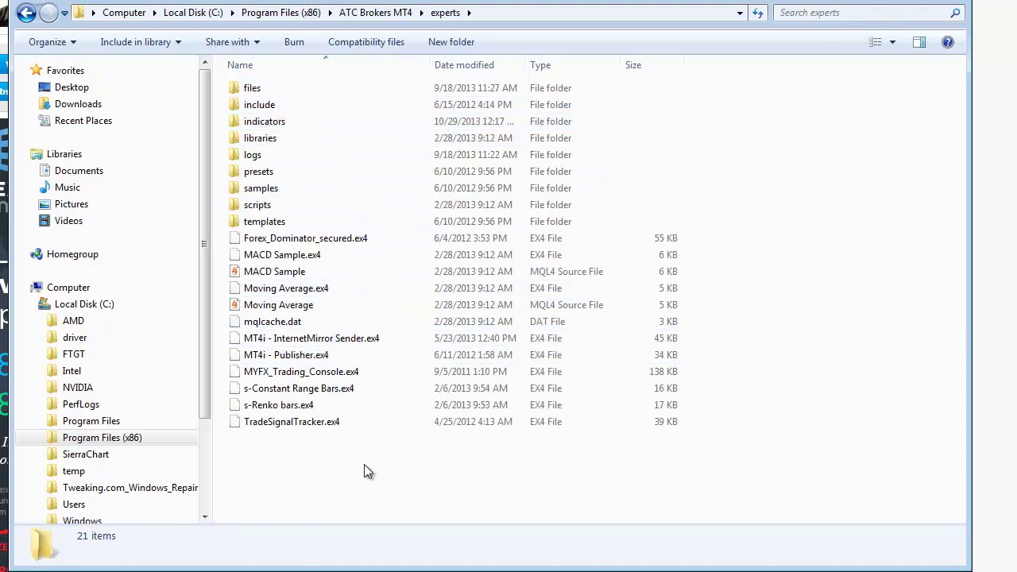
double_click(313, 126)
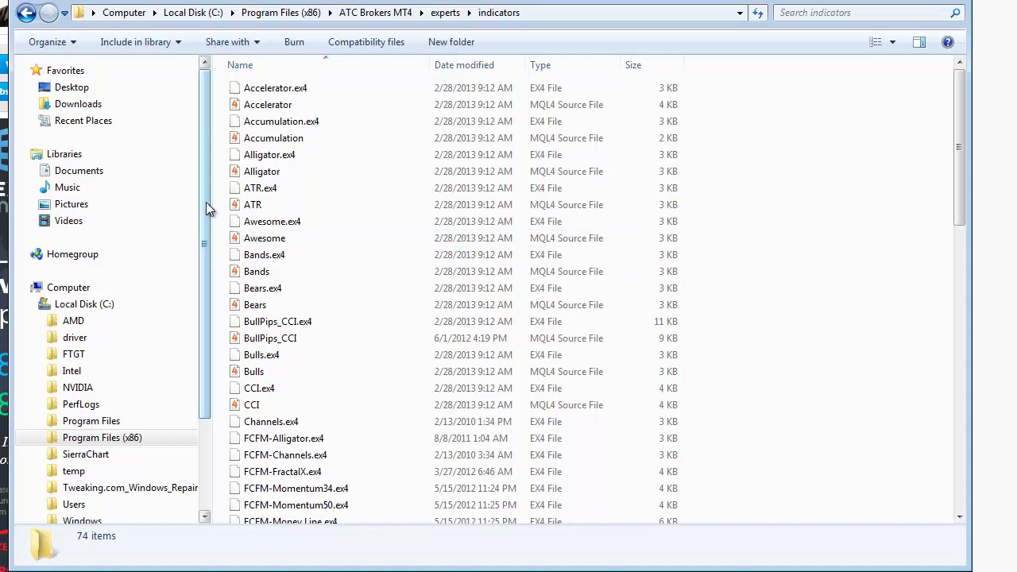
drag(206, 204, 201, 326)
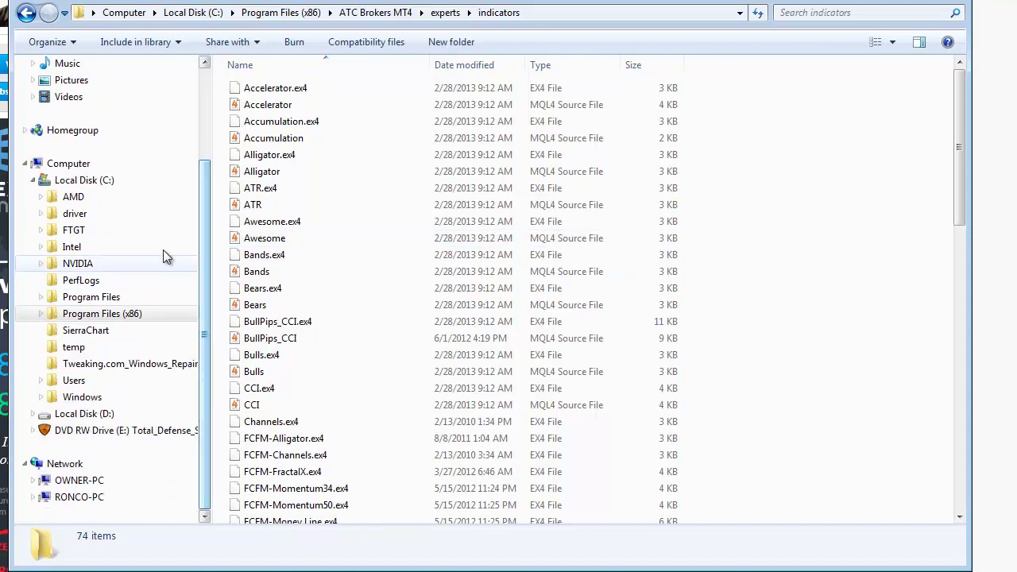
Browse to C:\Program Files (x86)\MB Trading FX MetaTrader 4\MQL4 to see Experts, Indicators and others.
click(96, 181)
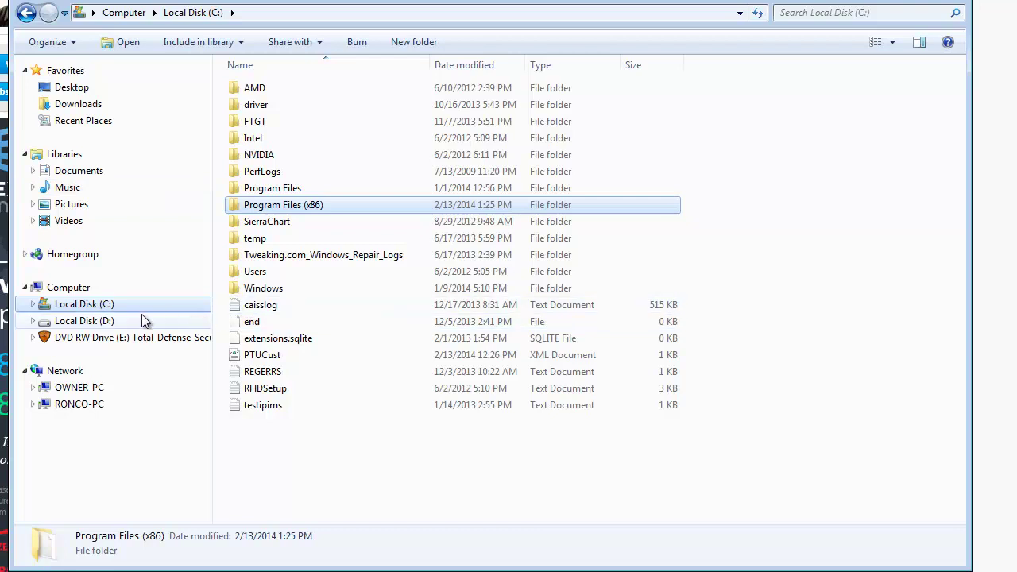
double_click(310, 207)
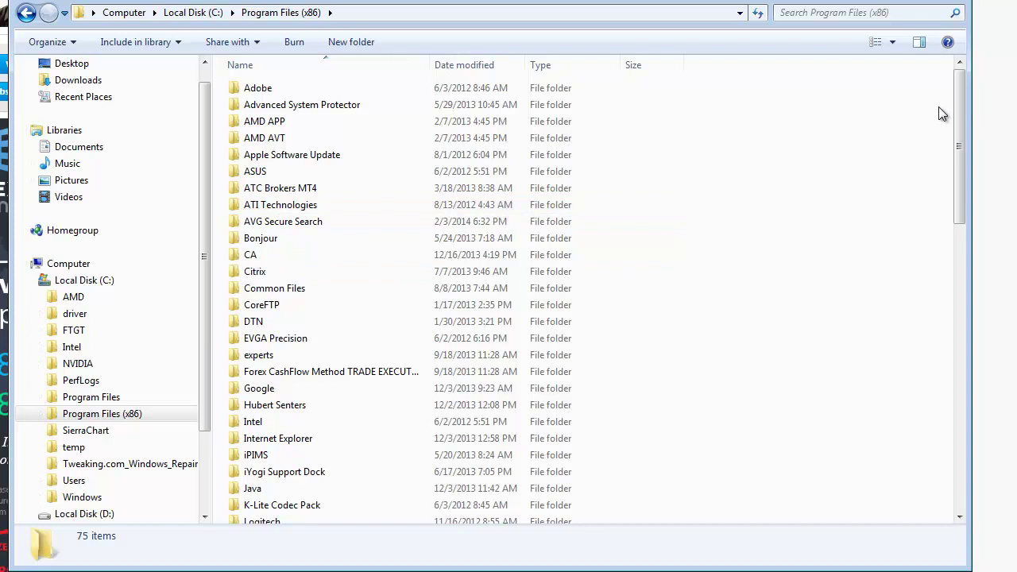
drag(958, 130, 951, 239)
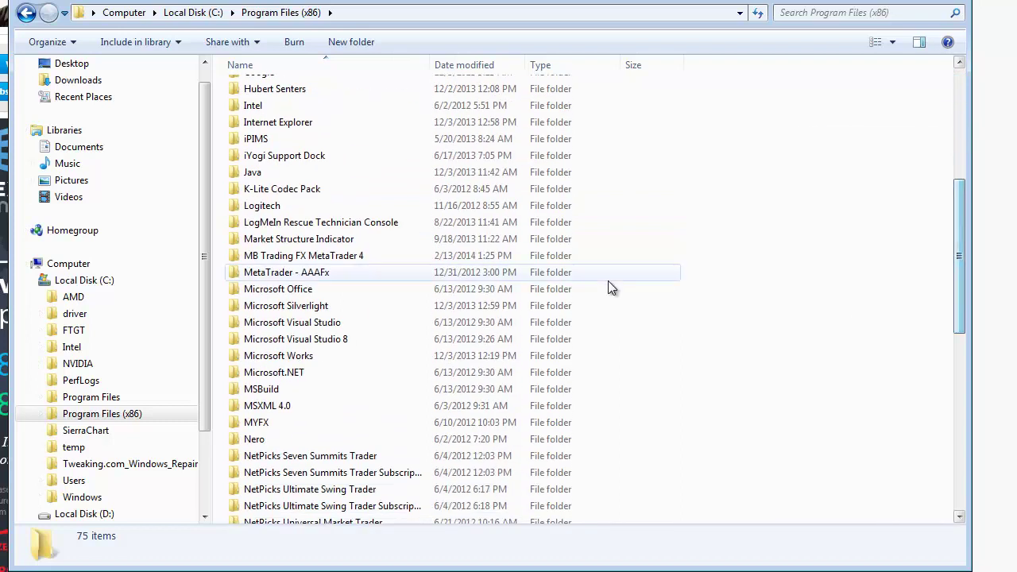
double_click(335, 258)
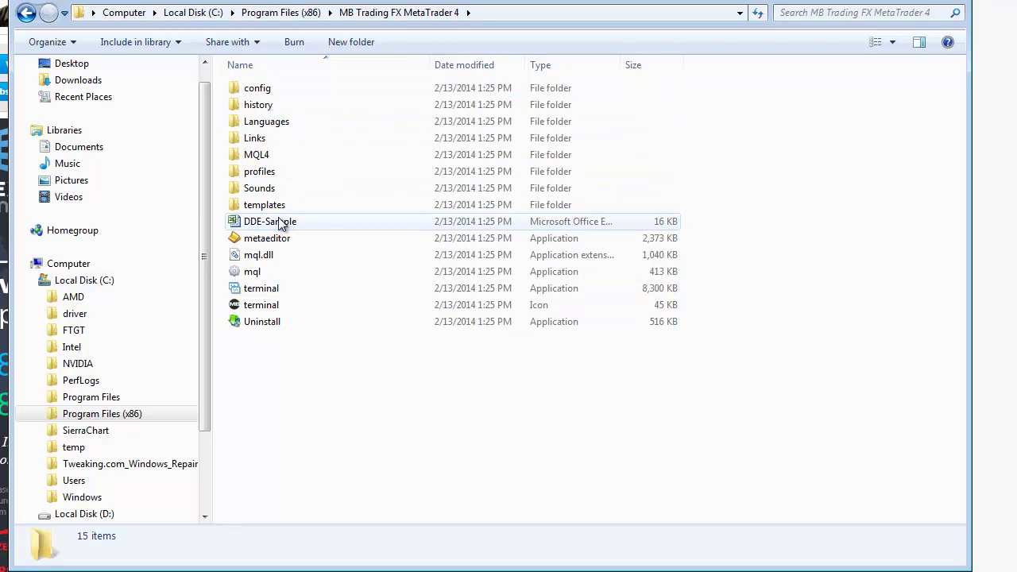
double_click(295, 155)
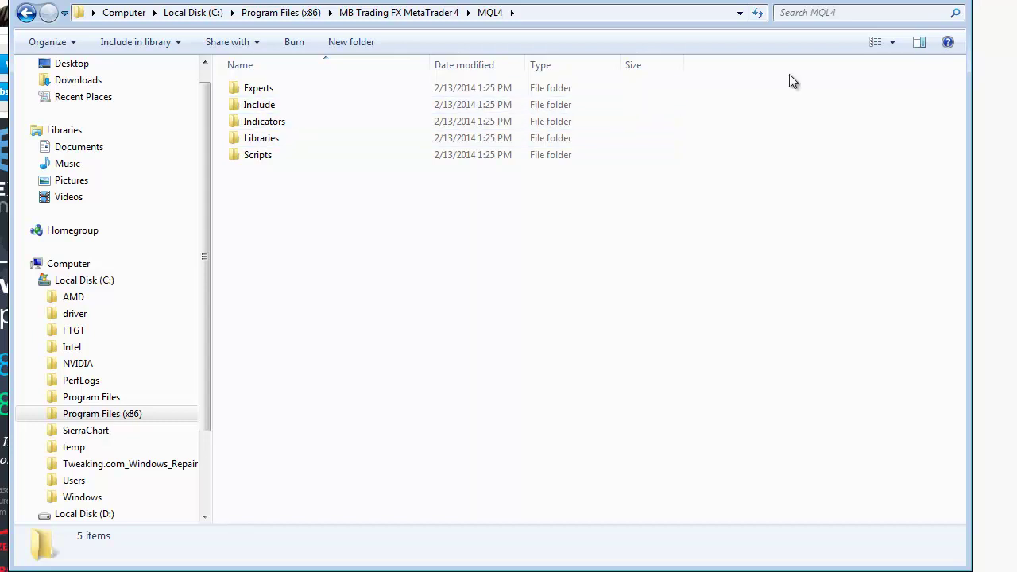
Minimize Explorer and scroll through the article on Build 600's hidden data folder.
click(898, 2)
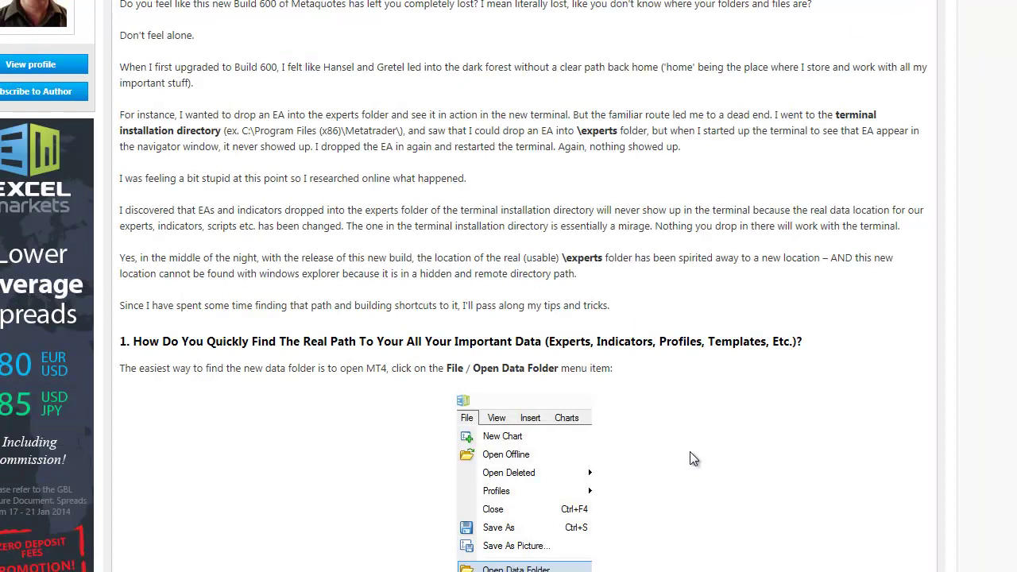
scroll(812, 230, down, 7)
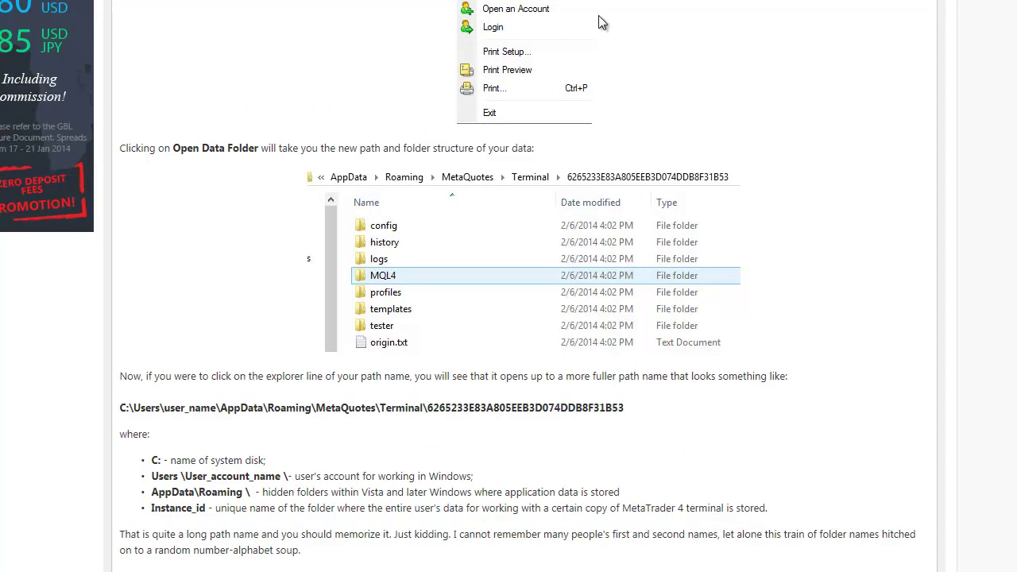
scroll(523, 278, down, 5)
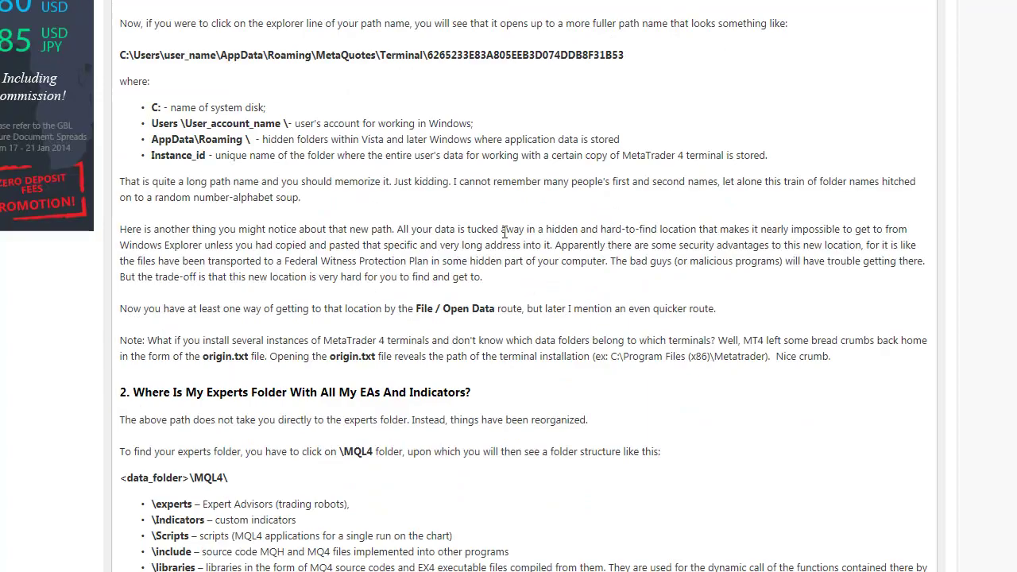
scroll(485, 406, down, 2)
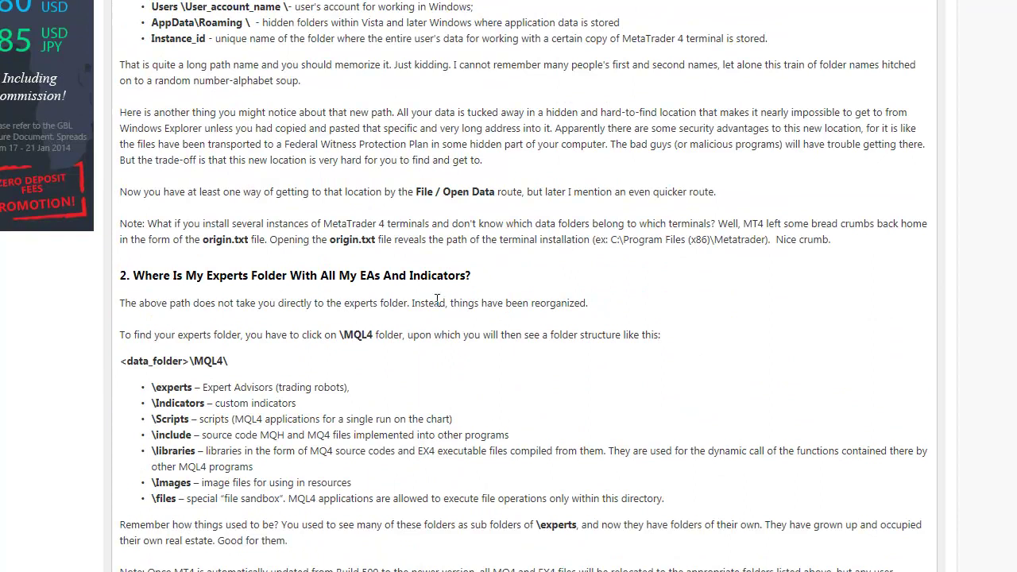
scroll(474, 320, up, 8)
scroll(473, 318, up, 3)
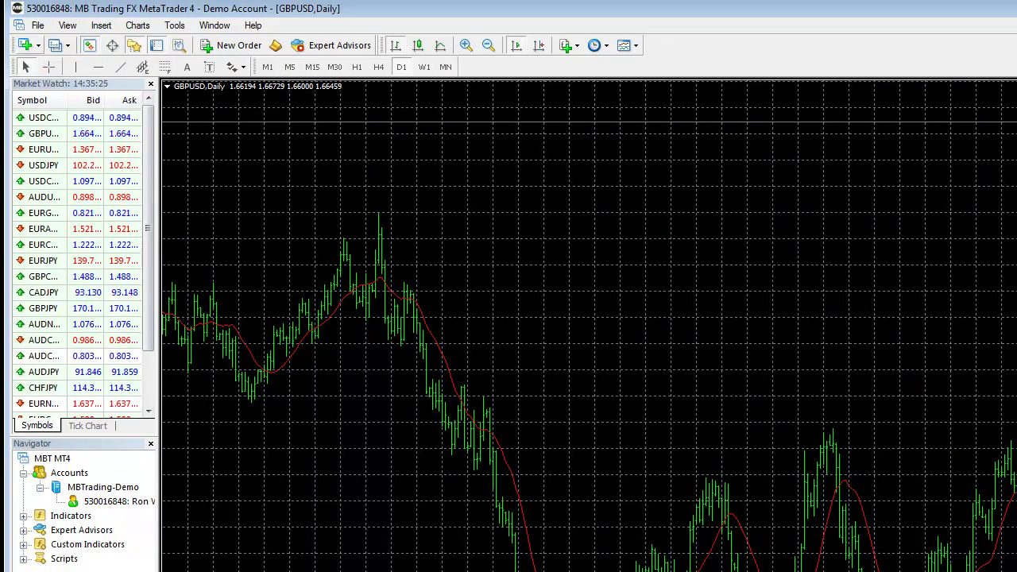
Open the terminal's data folder via File > Open Data Folder and enter its MQL4 folder.
click(38, 25)
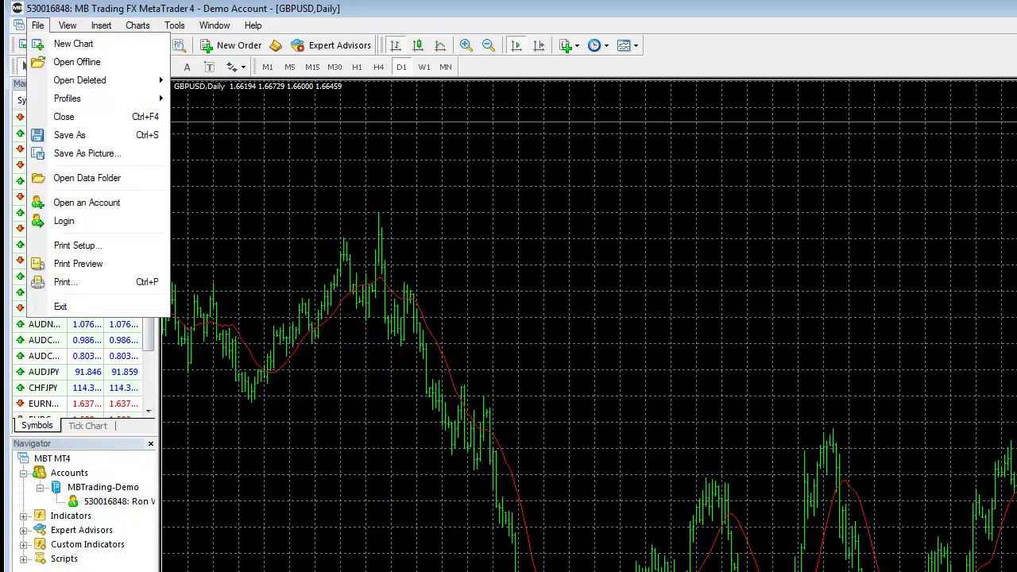
click(86, 177)
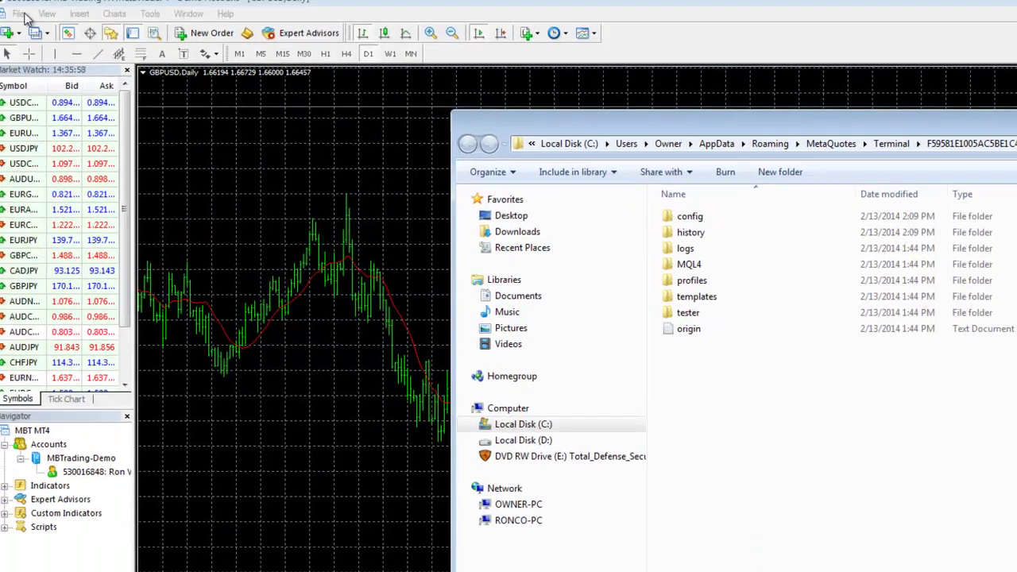
click(38, 24)
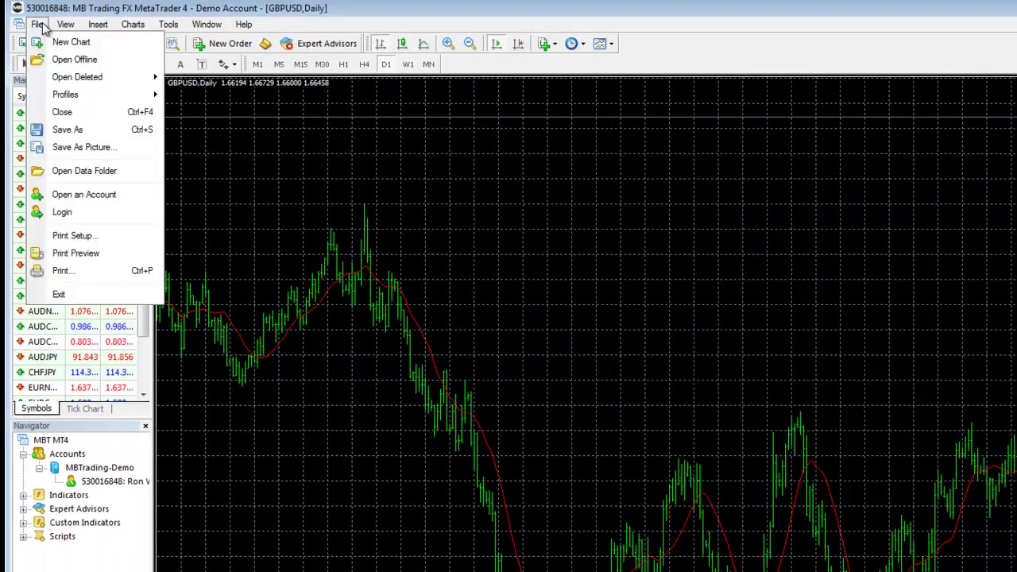
key(Down)
key(Down)
key(Down)
key(Down)
key(Down)
key(Down)
key(Down)
key(Down)
key(Return)
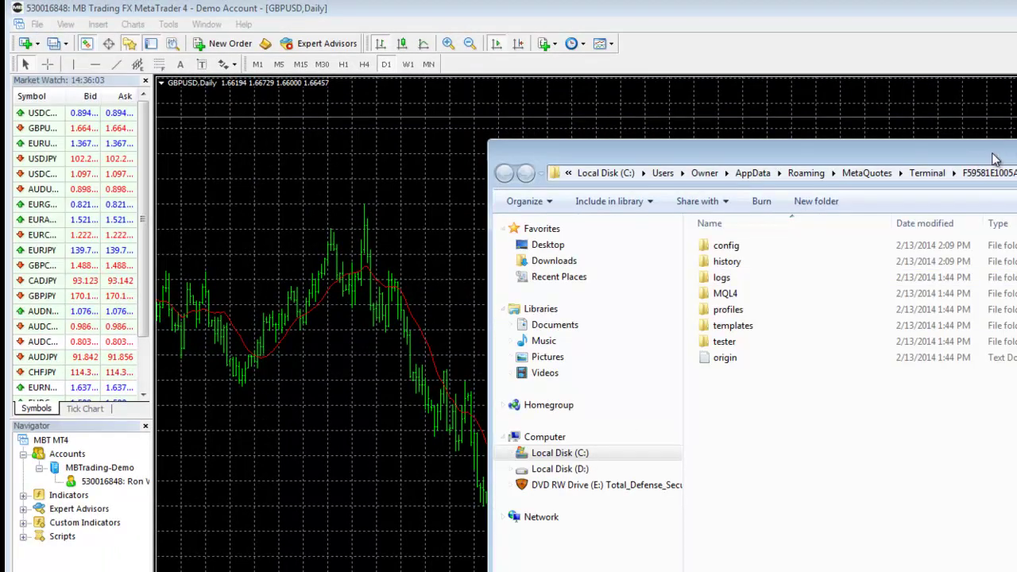
drag(953, 152, 1005, 116)
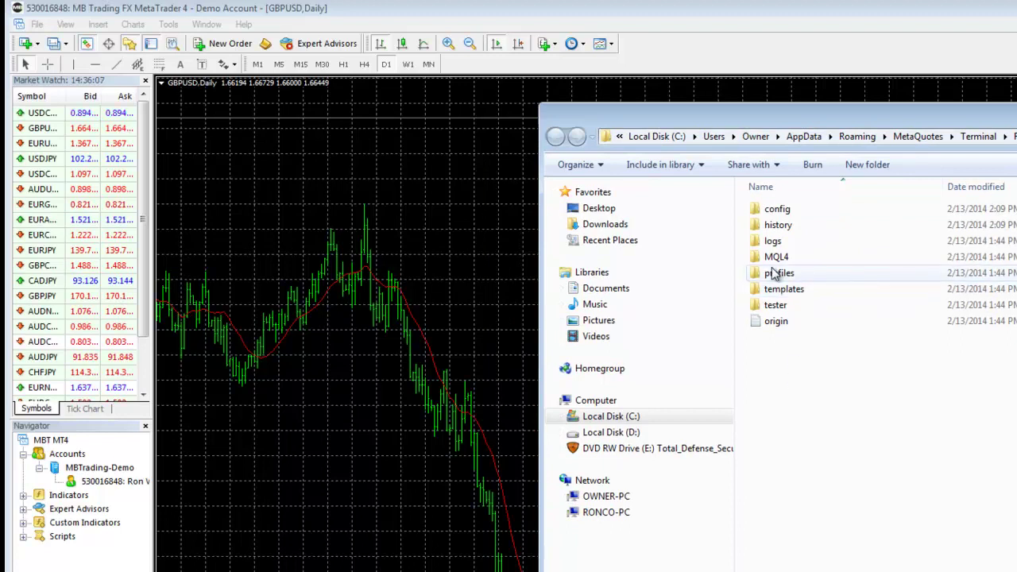
click(802, 257)
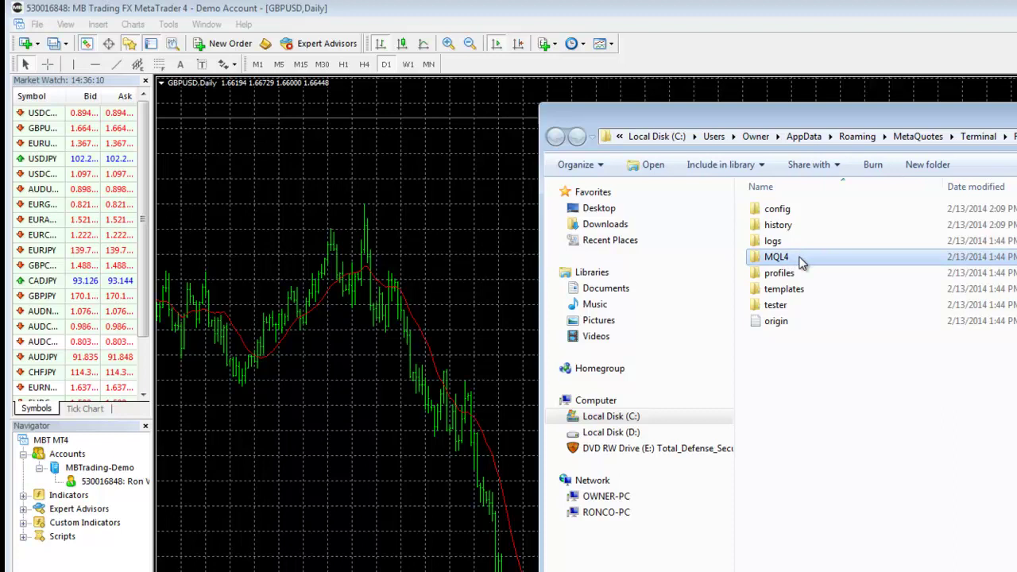
double_click(799, 259)
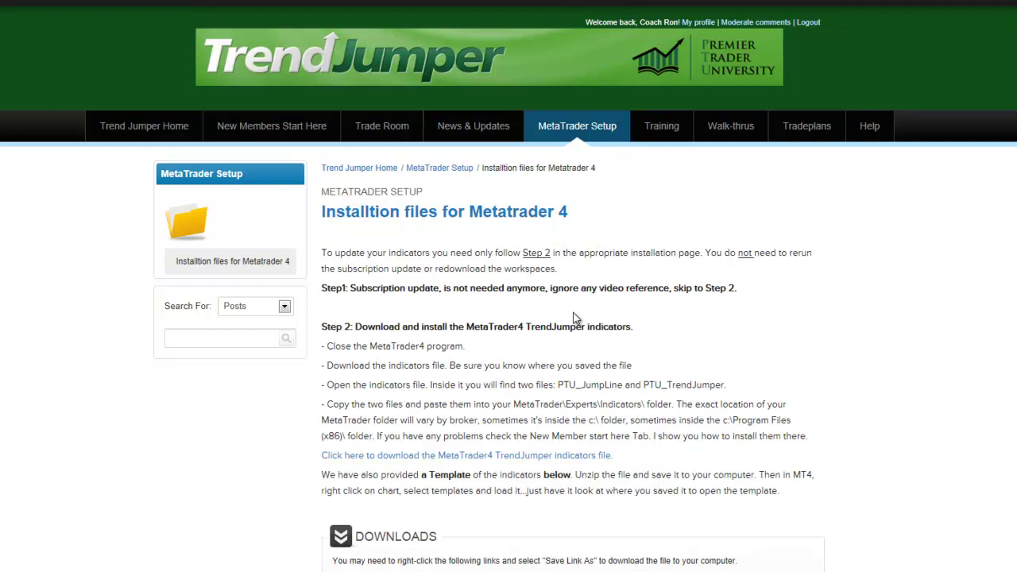
Download the MetaTrader4 TrendJumper indicators zip and open it directly.
click(493, 456)
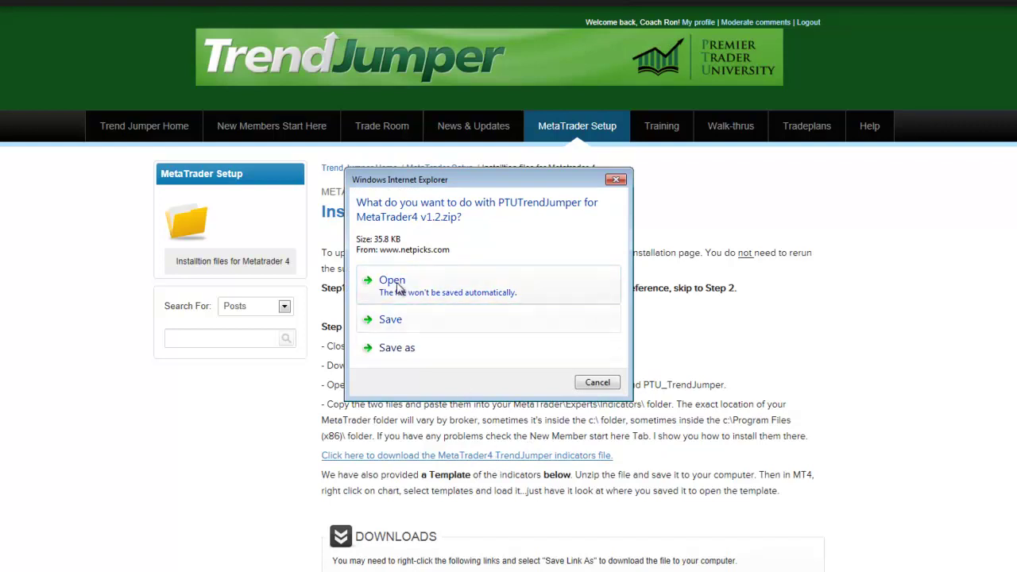
click(392, 282)
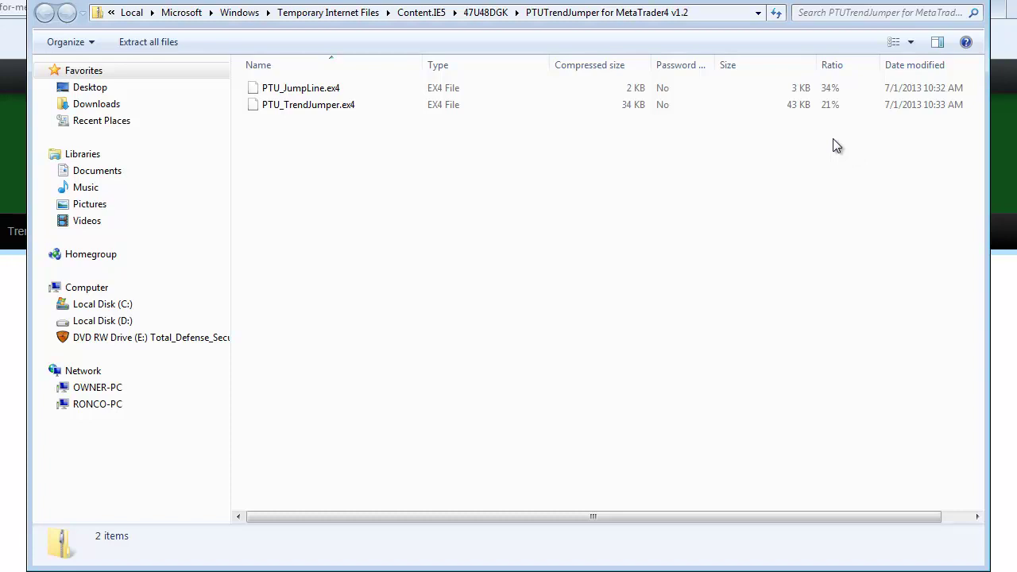
Copy PTU_JumpLine.ex4 and PTU_TrendJumper.ex4 from the zip, then minimize its window.
drag(848, 141, 273, 84)
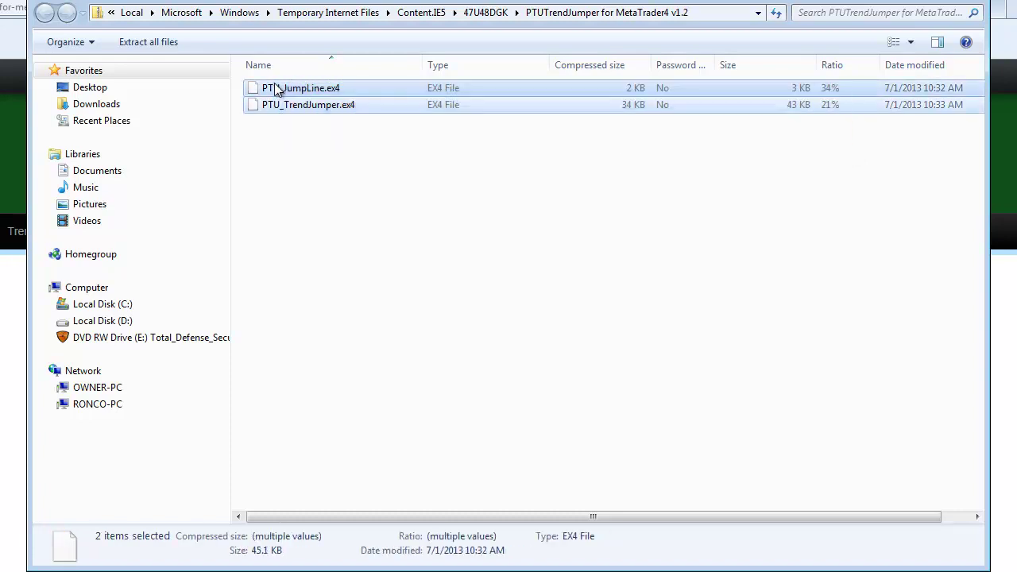
right_click(282, 87)
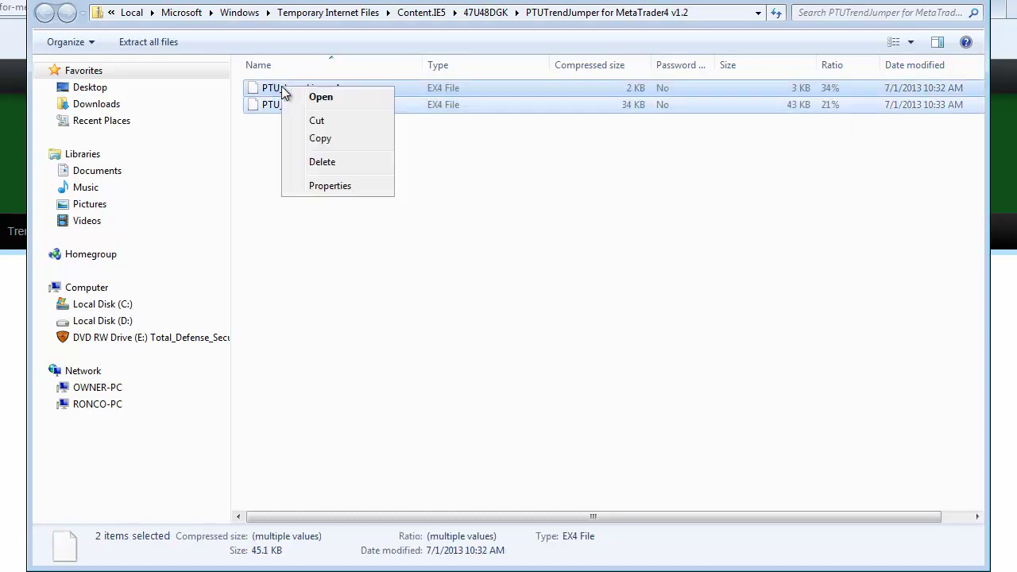
click(336, 140)
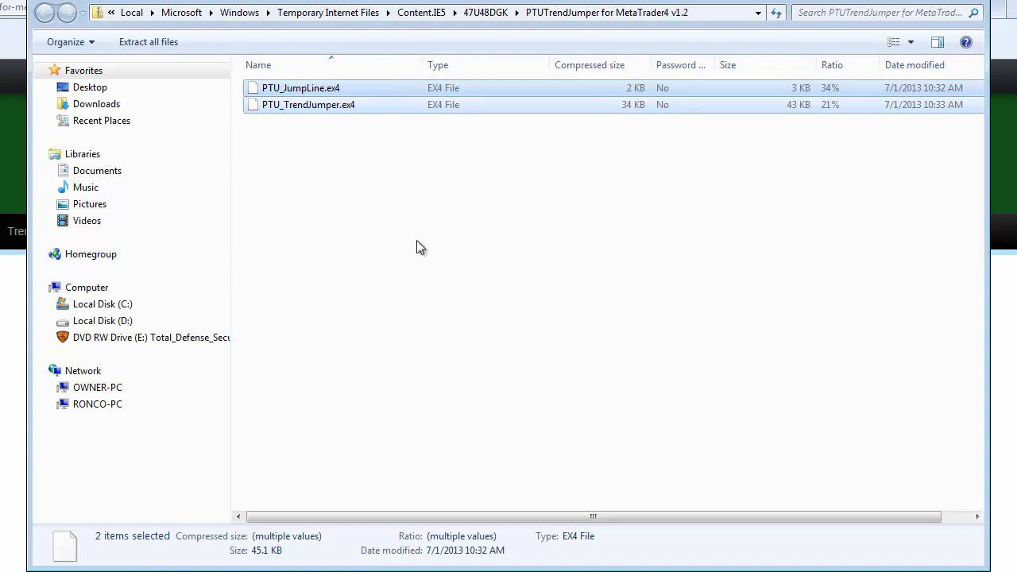
click(932, 3)
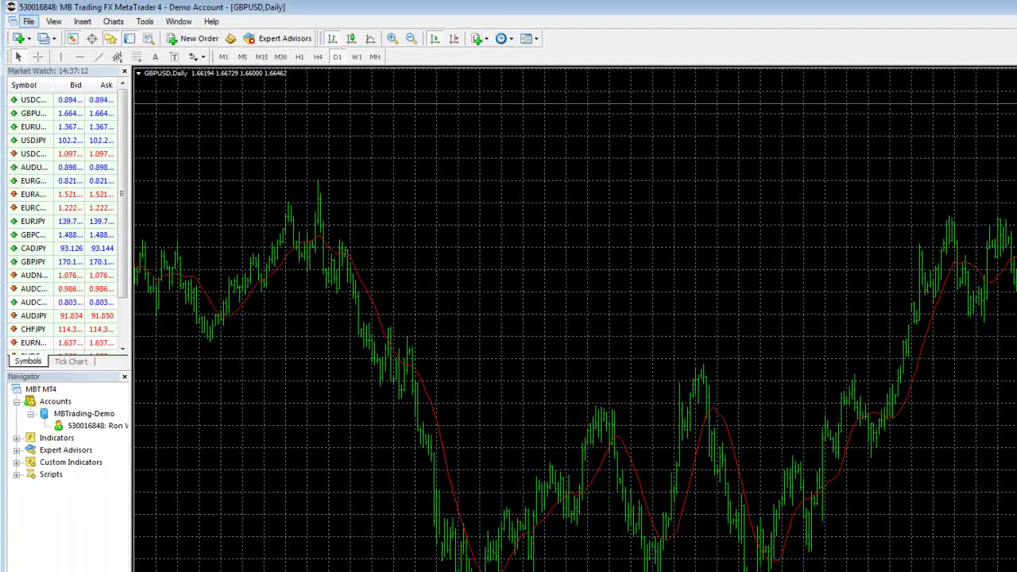
Open MetaTrader's data folder from the File menu.
click(29, 22)
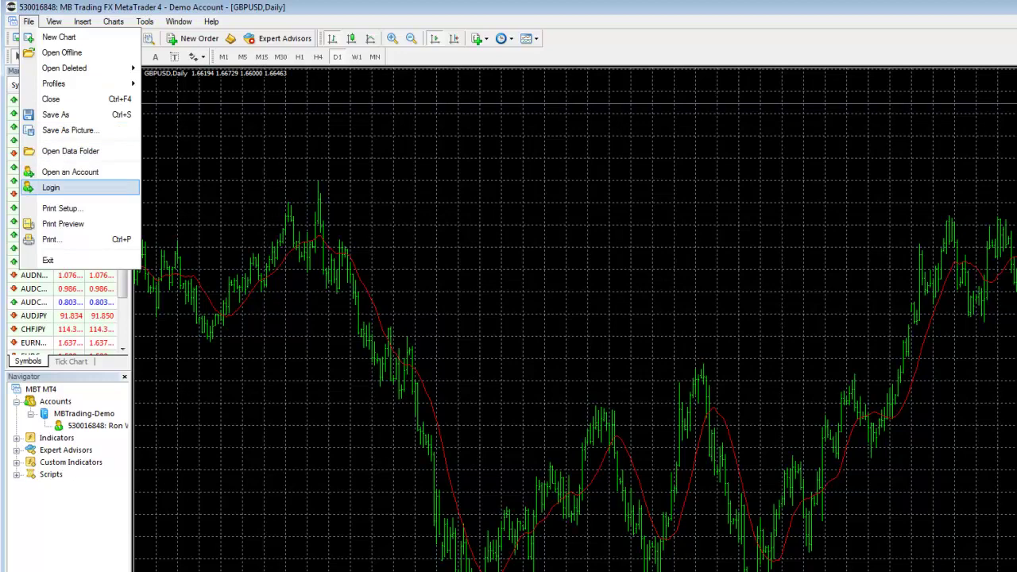
click(70, 151)
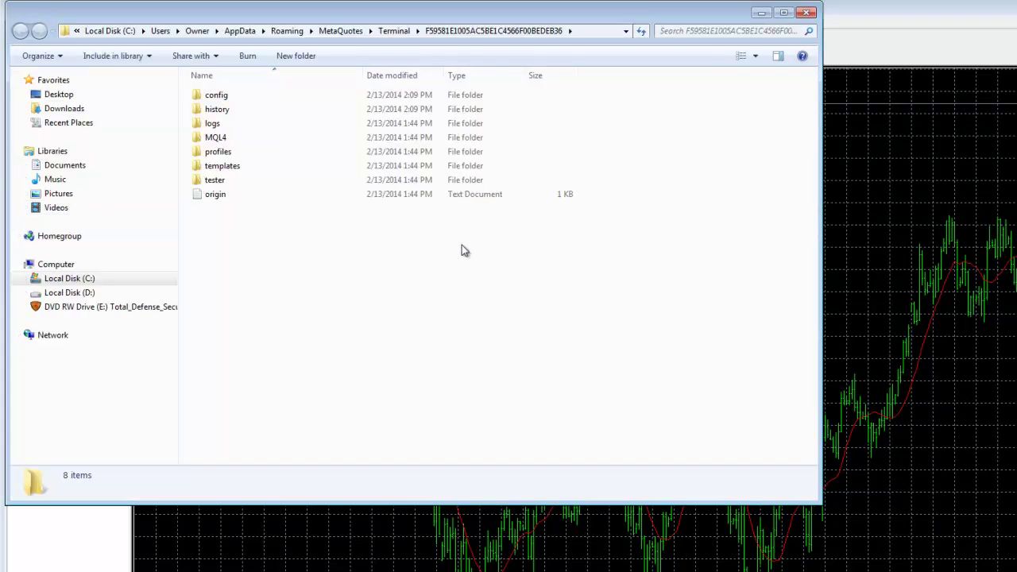
Paste the two PTU indicator files into the data folder's MQL4\Indicators.
click(237, 140)
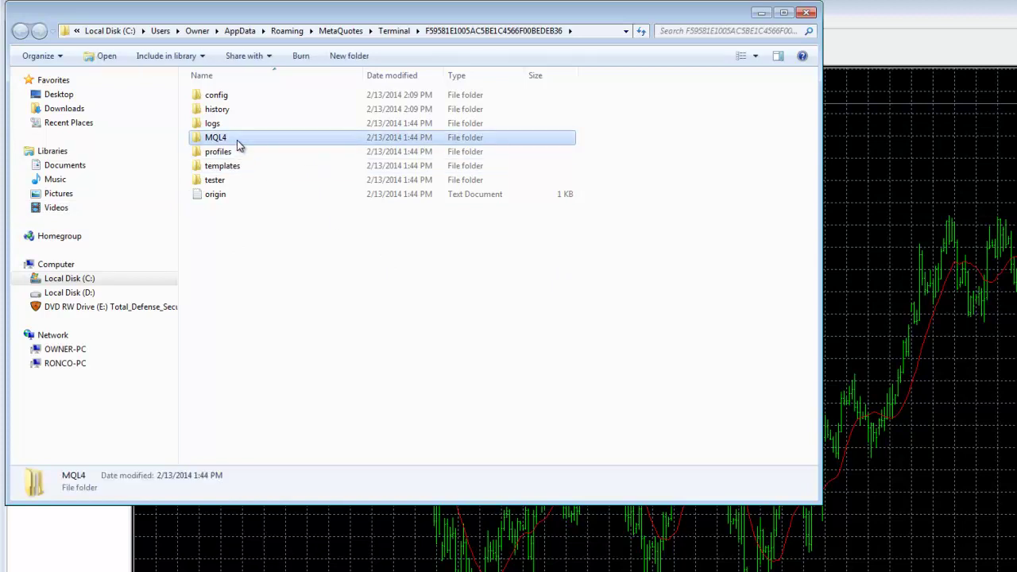
double_click(239, 145)
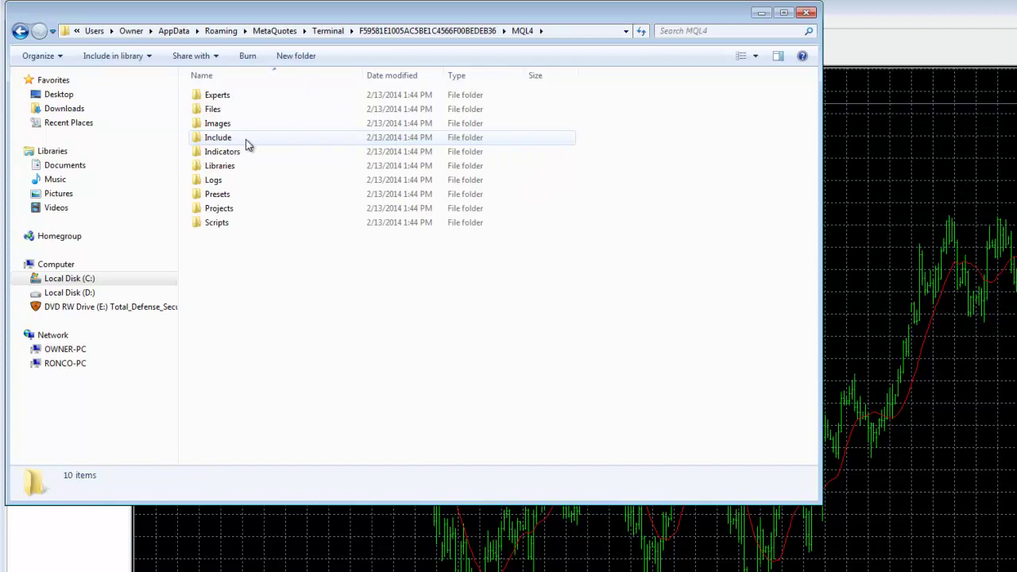
double_click(238, 152)
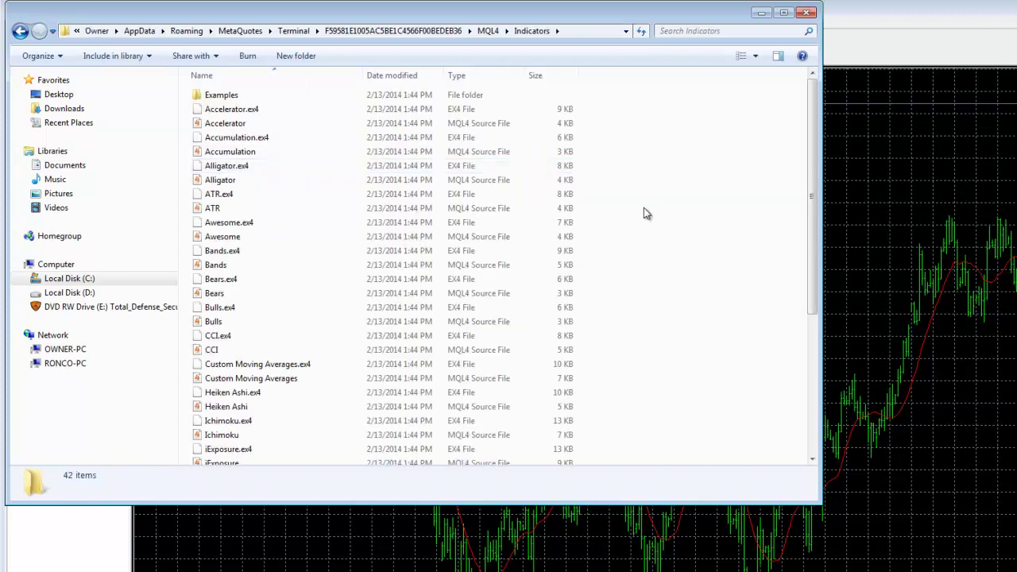
right_click(662, 204)
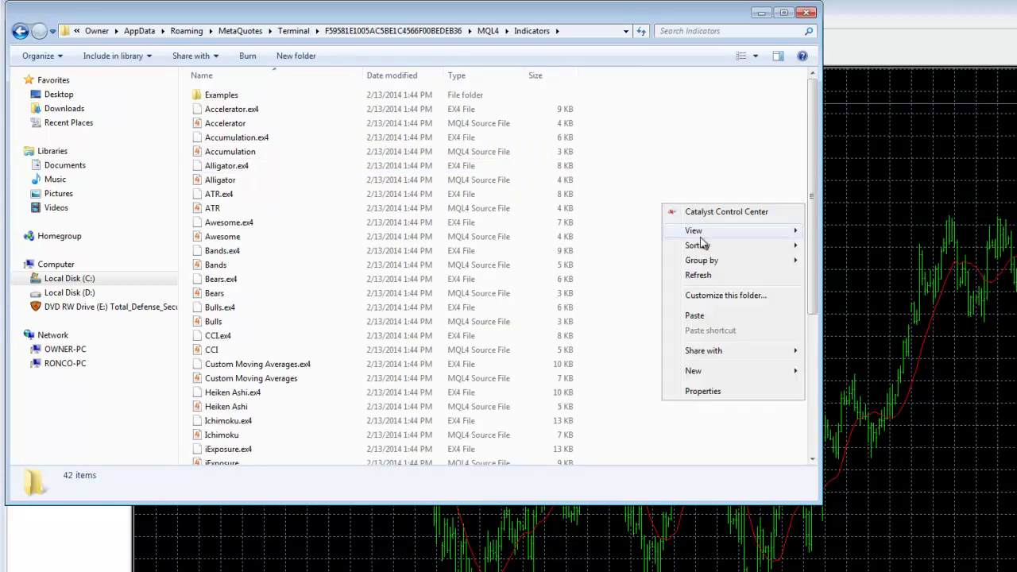
click(695, 317)
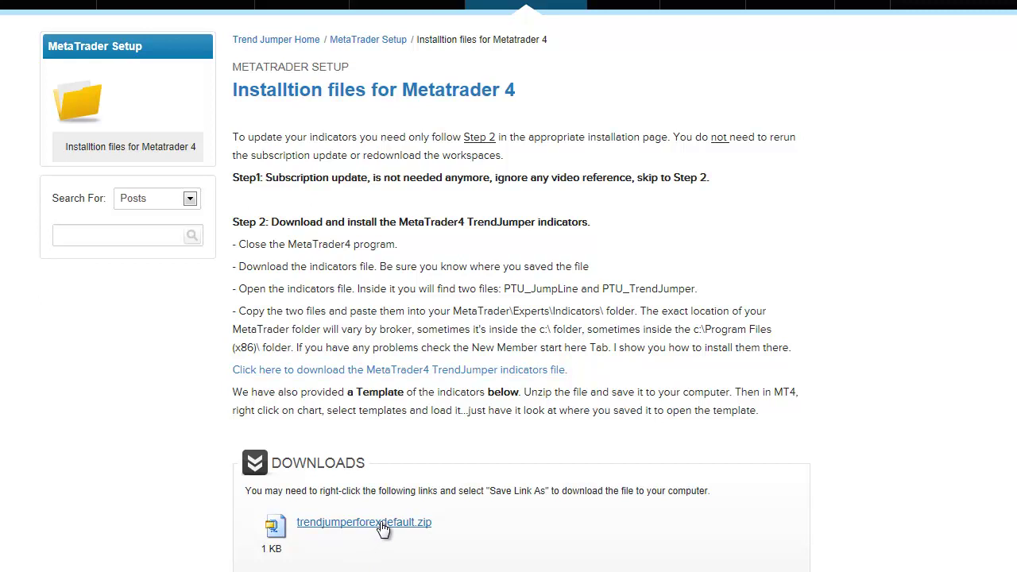
Download and open trendjumperforexdefault.zip, then select trendjumperforexdefault.tpl inside it.
click(381, 523)
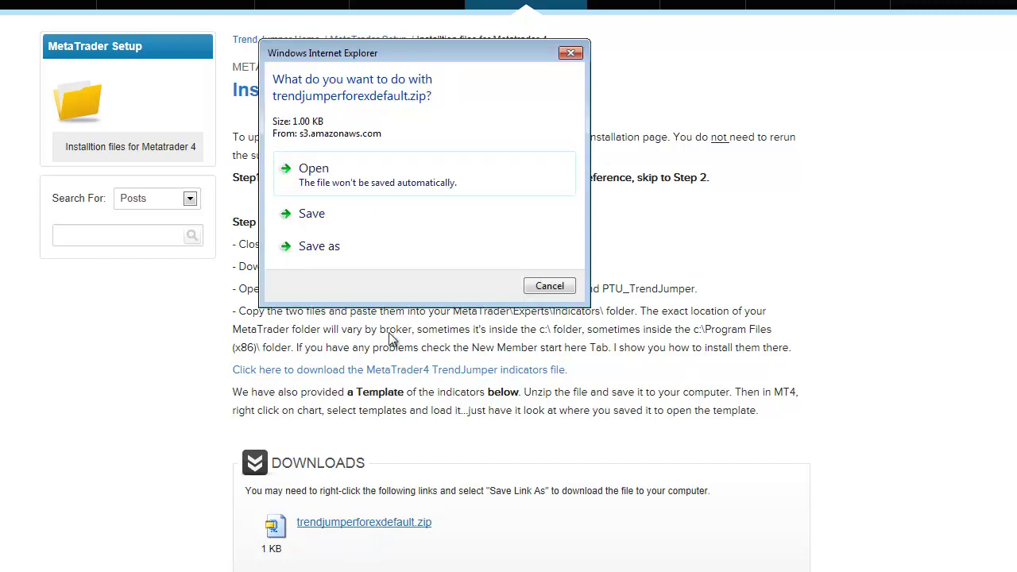
click(335, 173)
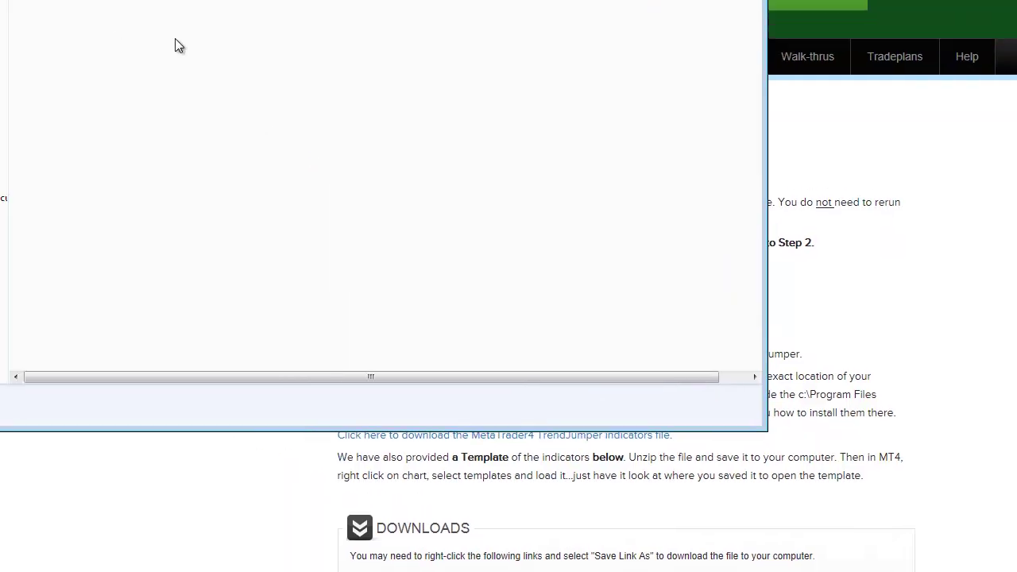
click(363, 80)
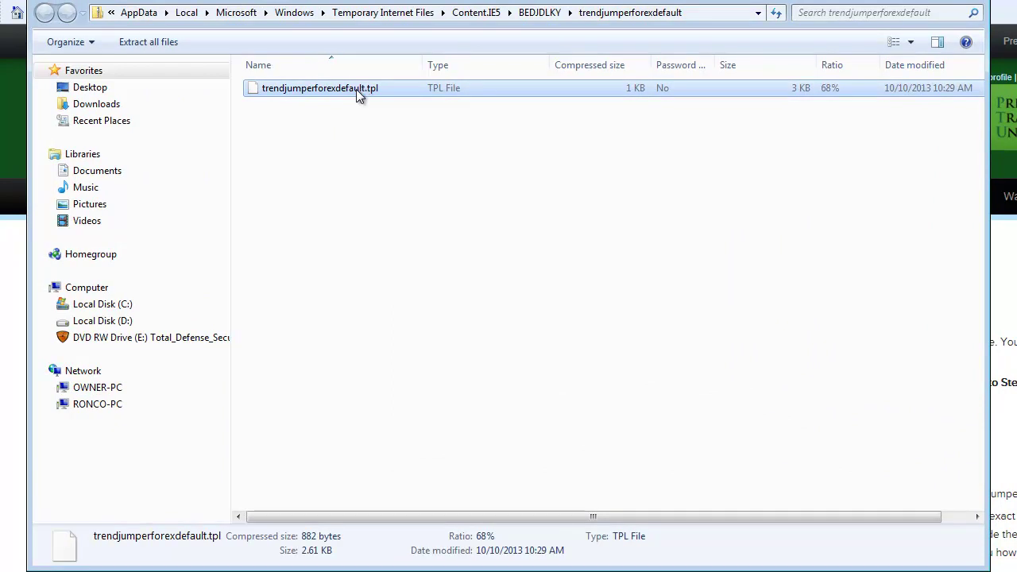
Copy trendjumperforexdefault.tpl to the Desktop, replace the older copy, and close the Explorer window.
right_click(356, 92)
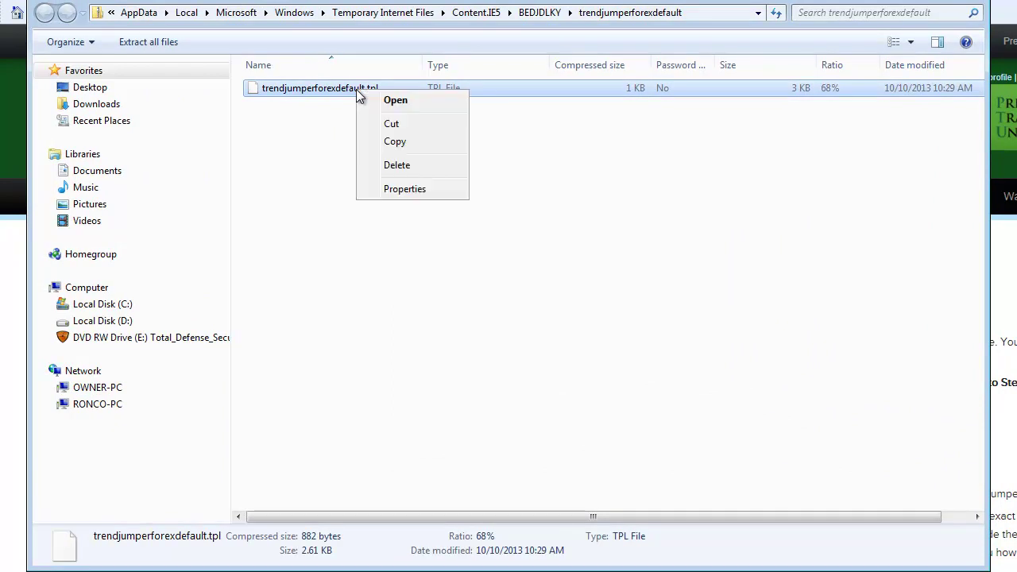
click(402, 145)
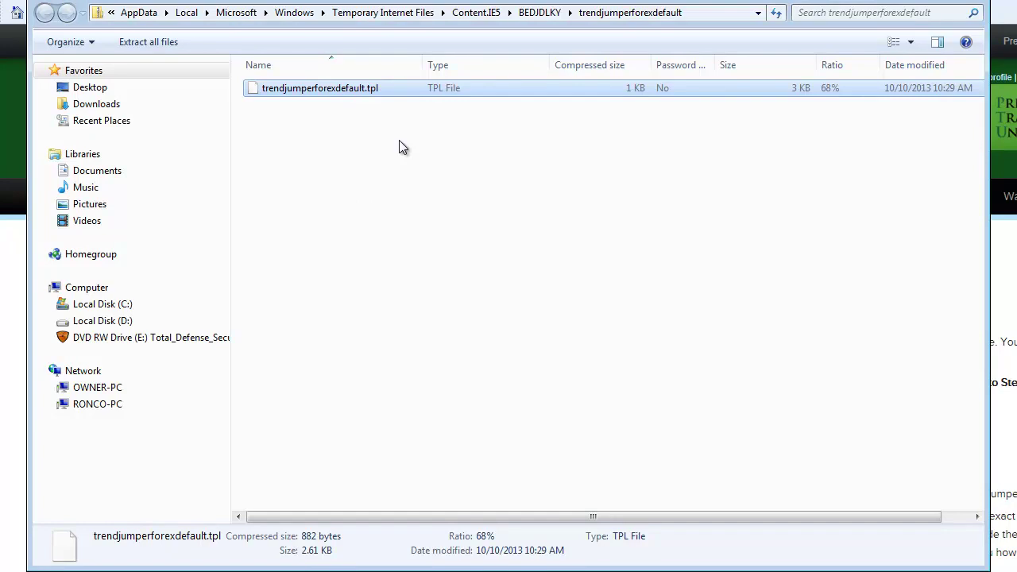
click(140, 91)
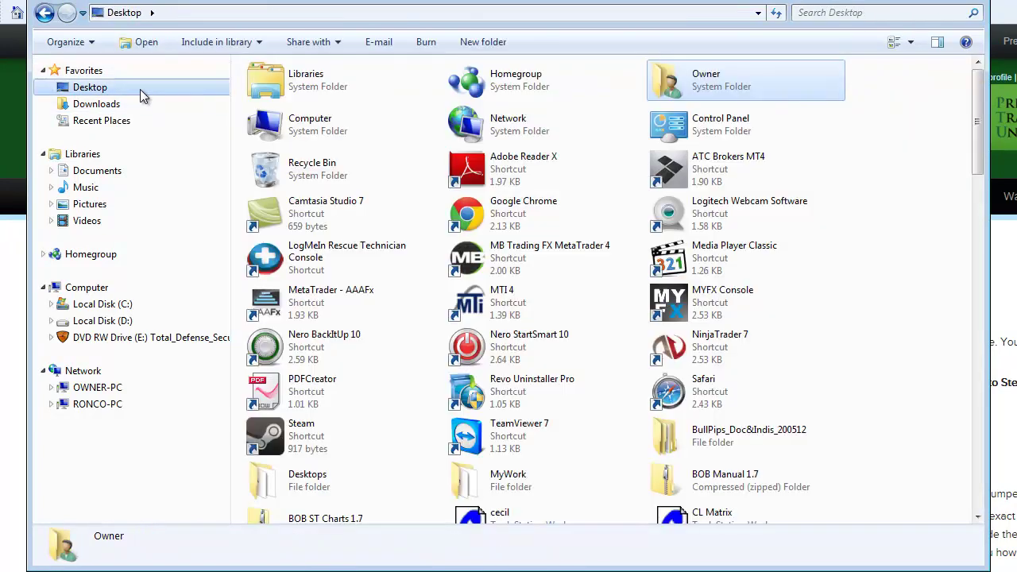
right_click(890, 255)
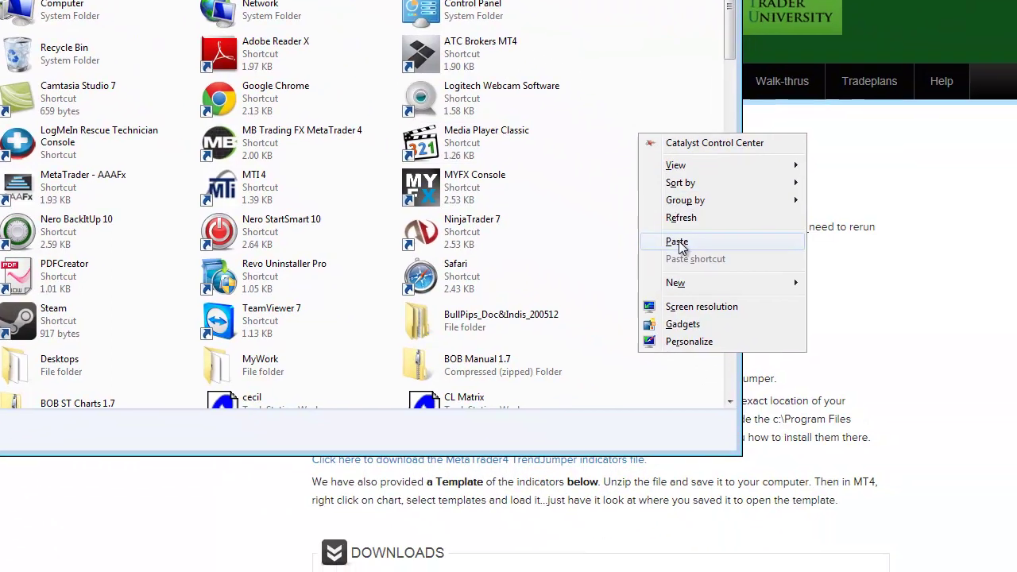
click(677, 243)
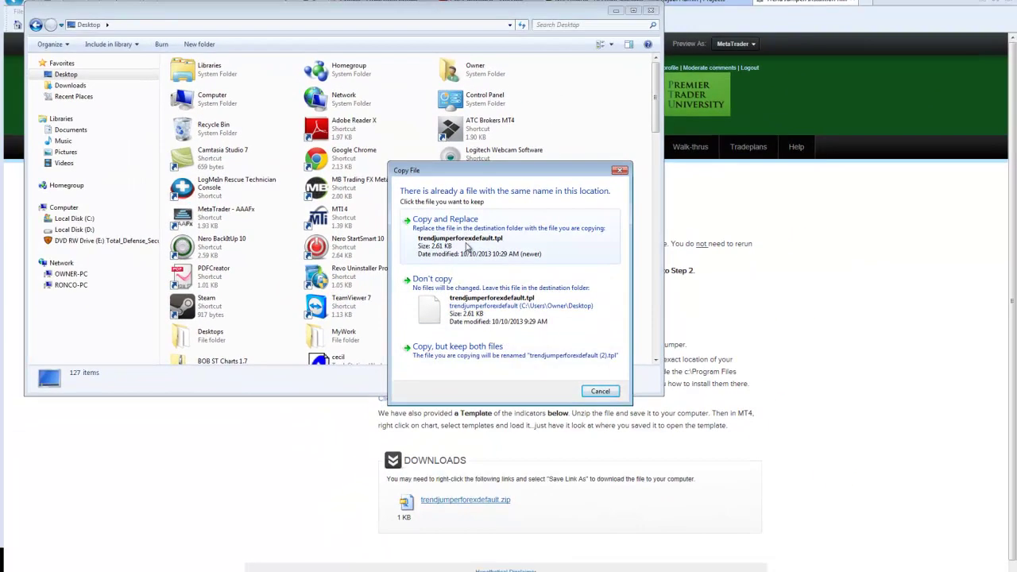
click(442, 220)
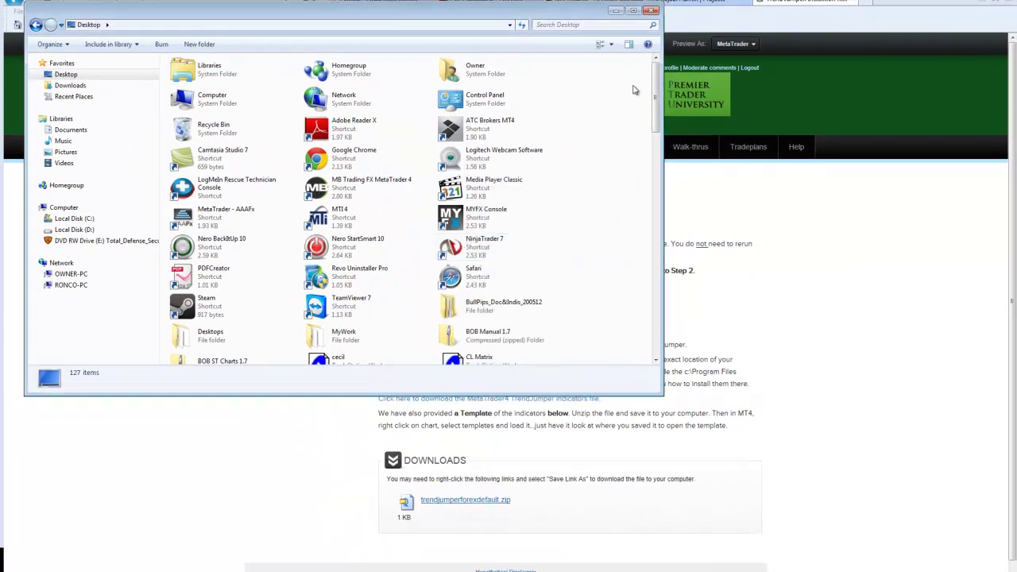
click(651, 11)
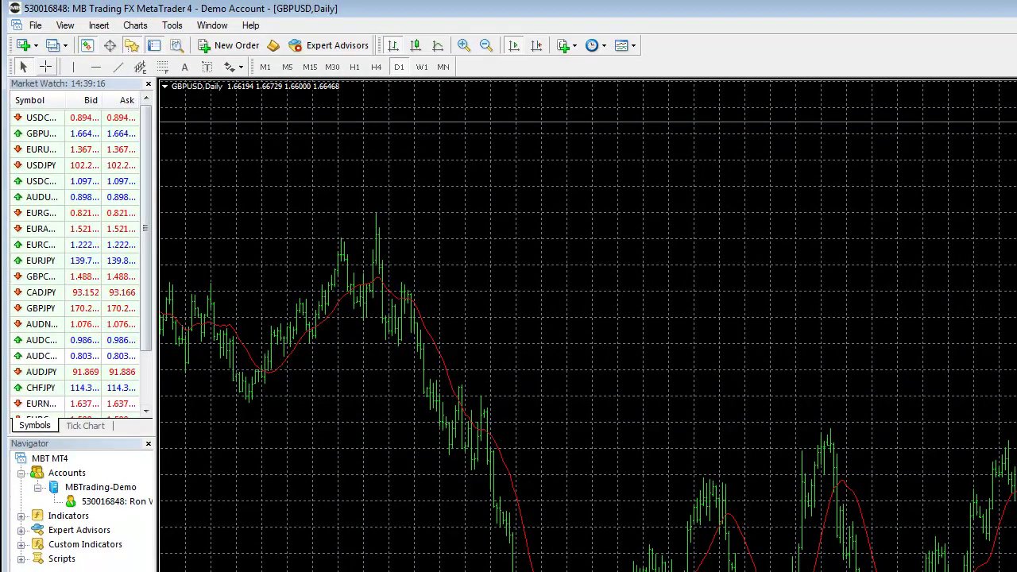
Open MetaTrader's data folder, paste trendjumperforexdefault.tpl into its templates folder, and close the window.
click(35, 24)
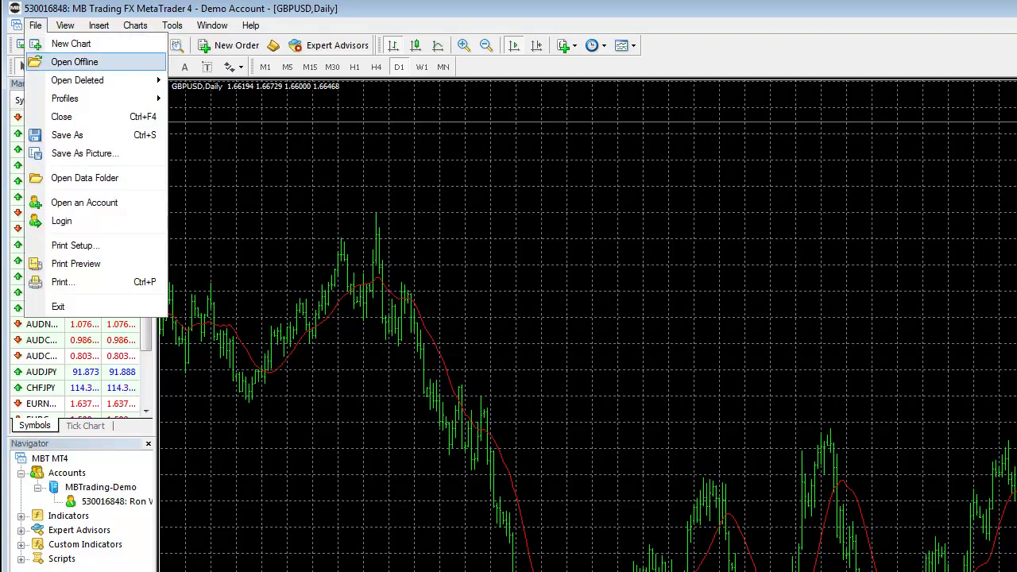
click(85, 177)
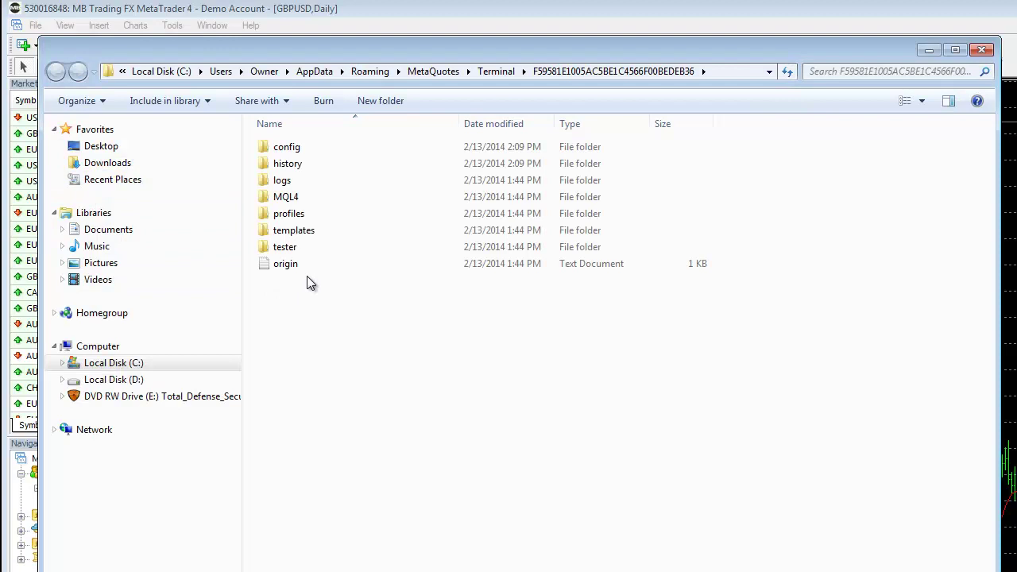
double_click(316, 231)
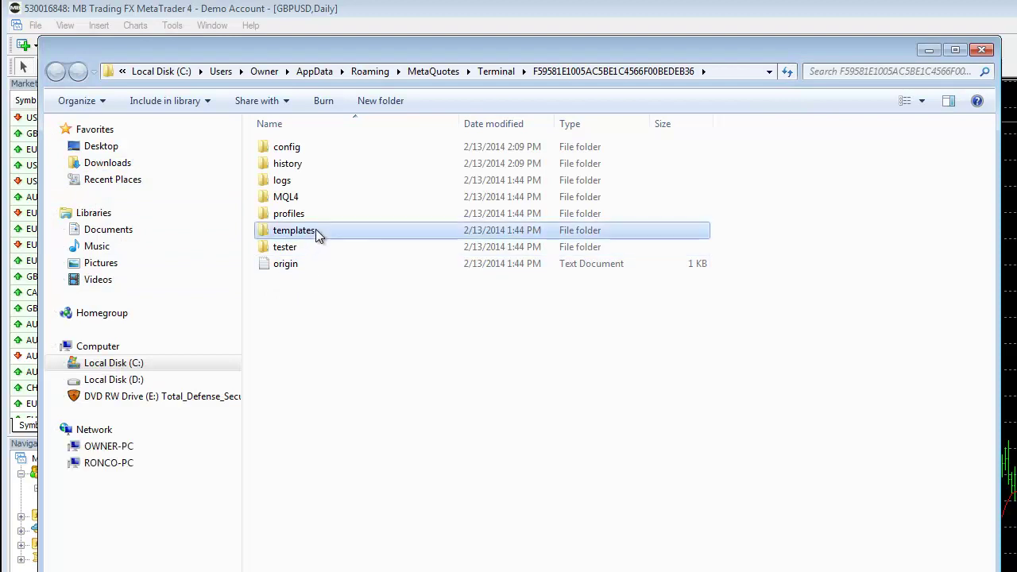
right_click(562, 354)
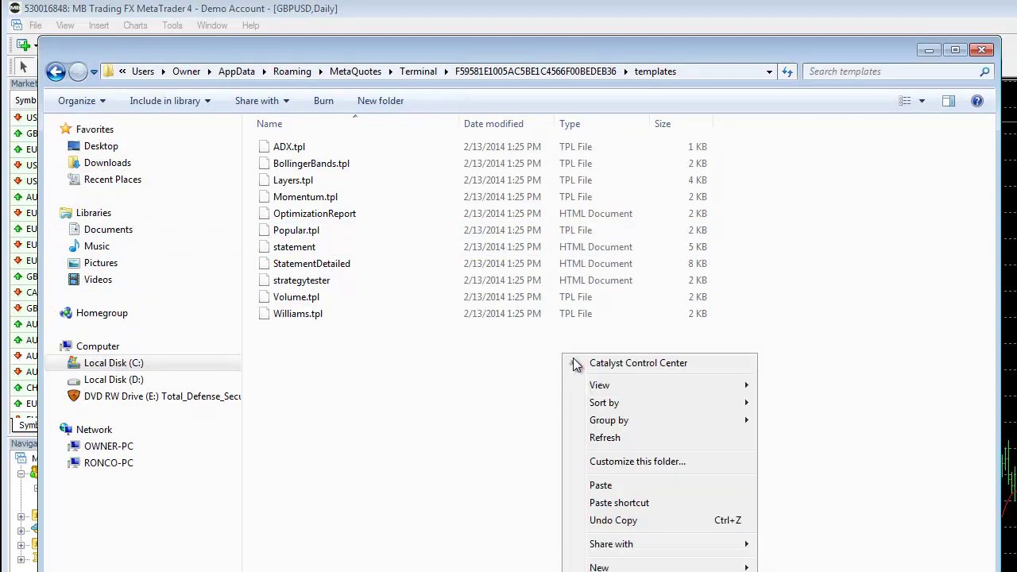
click(620, 487)
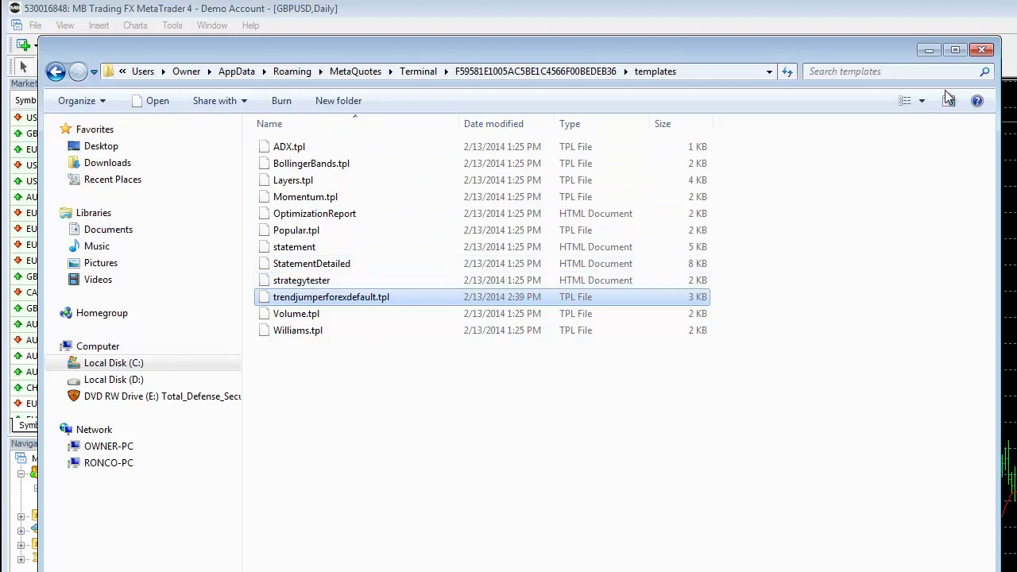
click(982, 49)
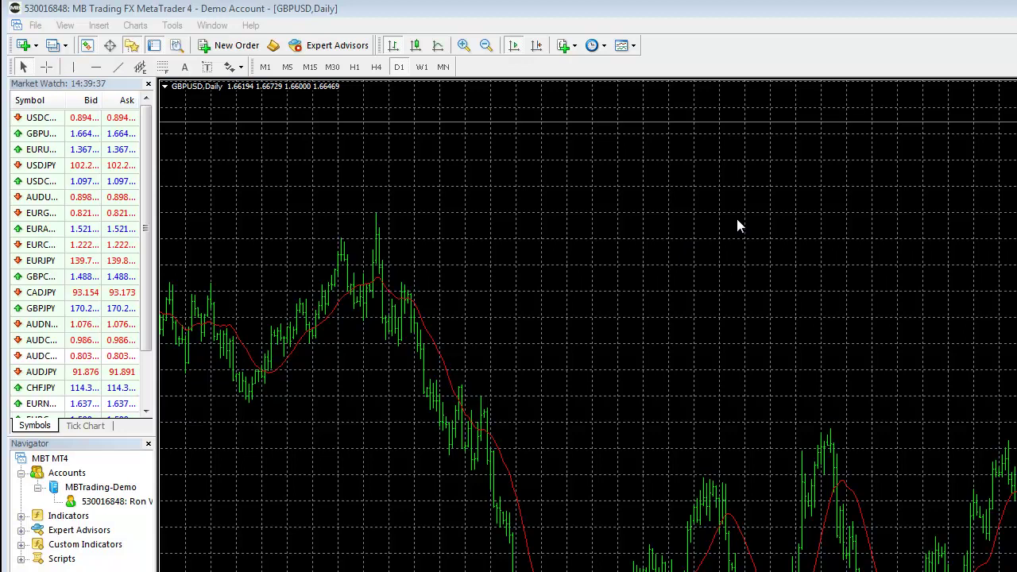
Apply the Trendjumperforexdefault template to the GBPUSD daily chart.
key(F11)
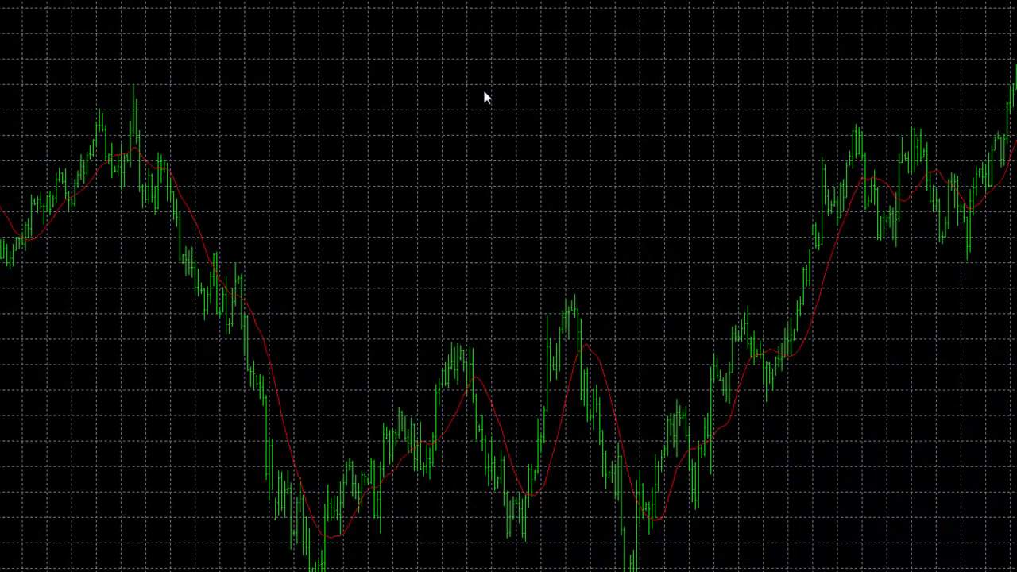
drag(483, 86, 427, 59)
right_click(430, 67)
key(Down)
key(Down)
key(Down)
key(Down)
key(Down)
key(Down)
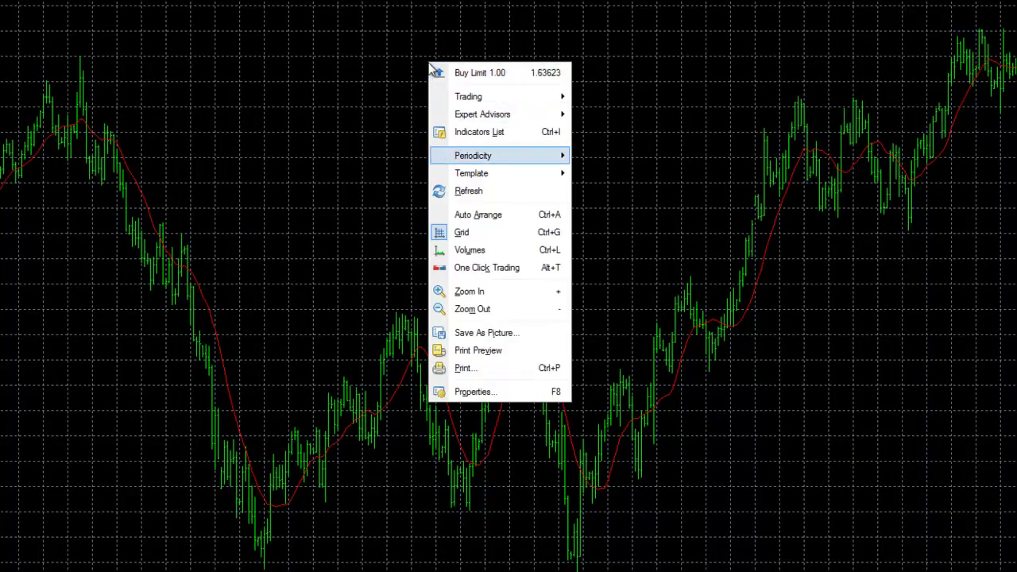
key(Right)
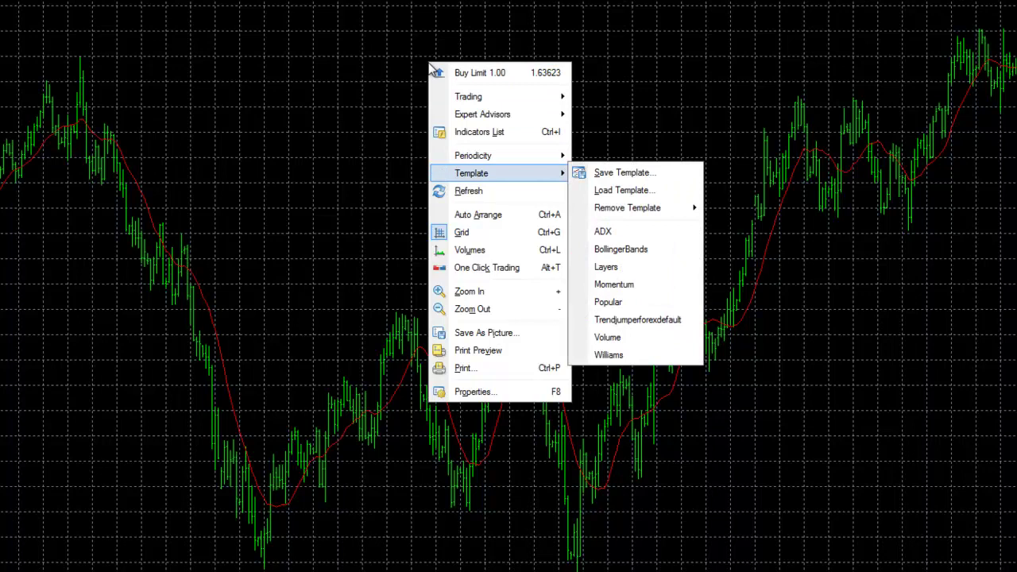
key(Down)
key(Down)
key(Down)
key(Down)
key(Down)
key(Down)
key(Down)
key(Down)
key(Down)
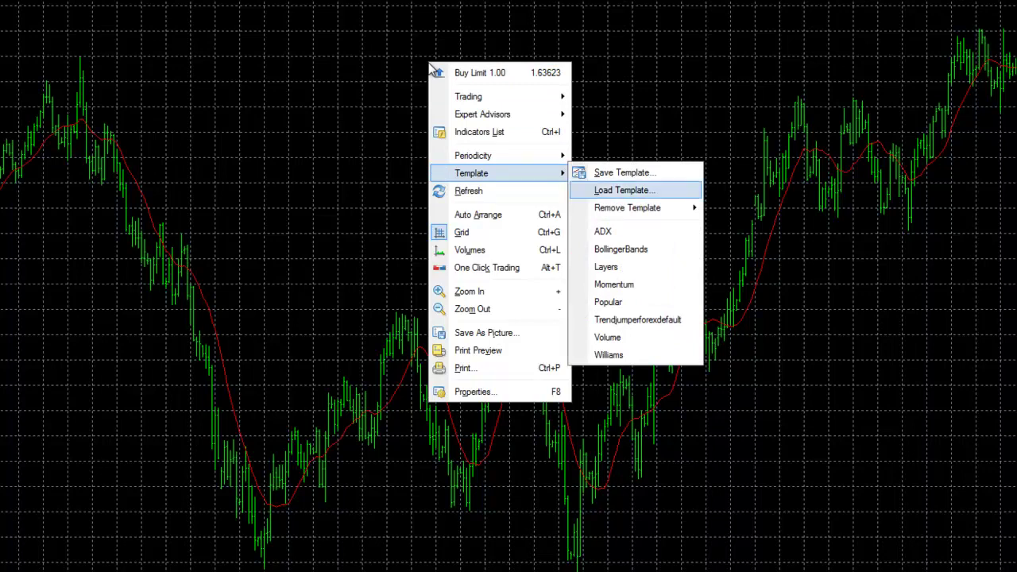
key(Return)
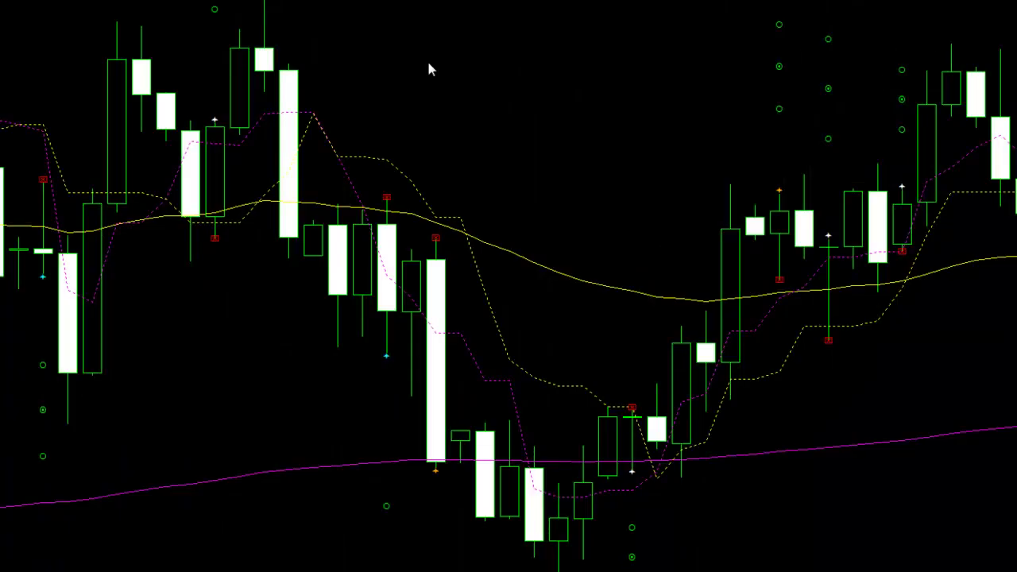
Scroll back through the GBPUSD daily chart's history.
scroll(427, 69, down, 4)
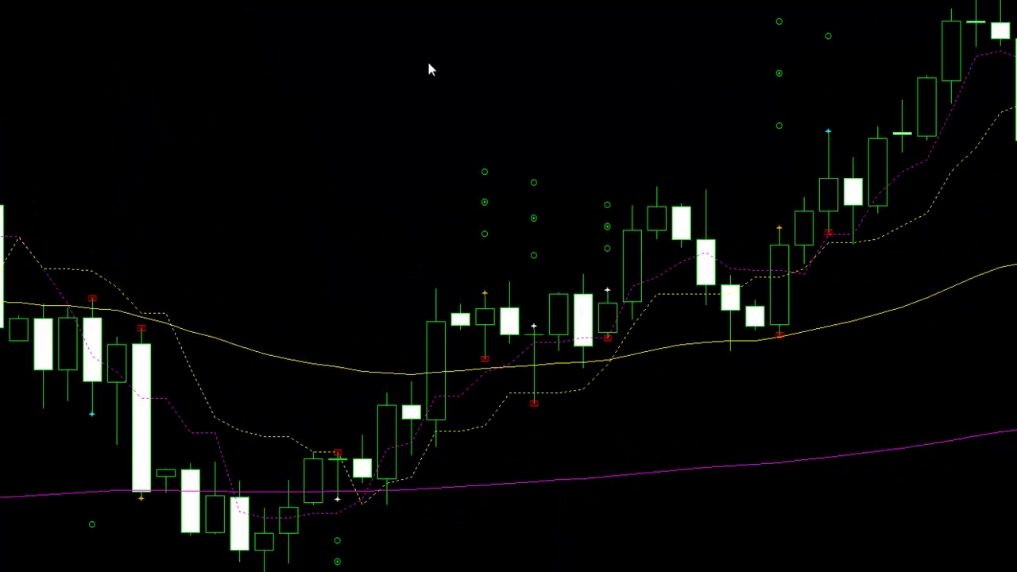
scroll(427, 69, down, 10)
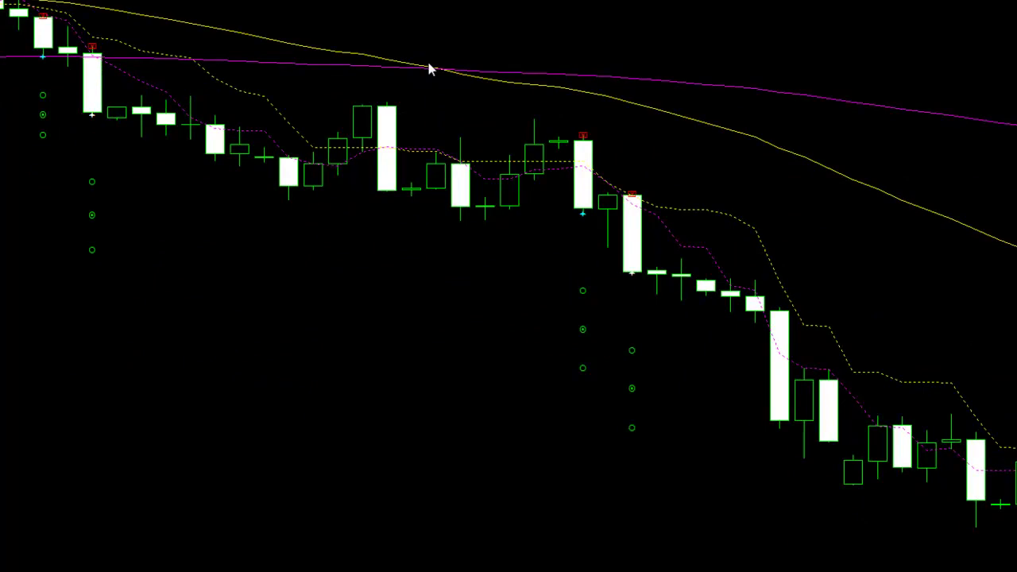
scroll(428, 69, down, 5)
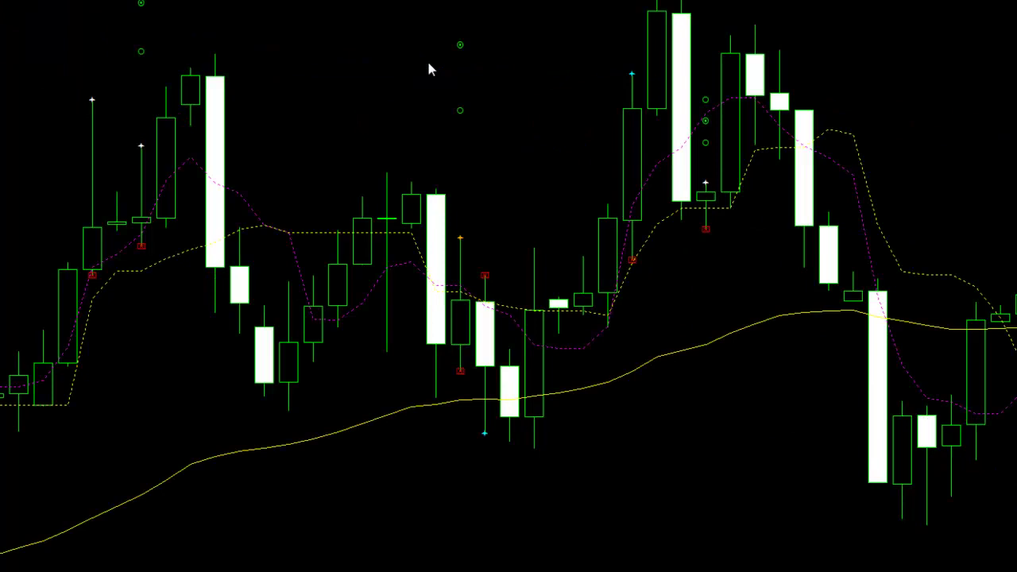
scroll(427, 69, down, 5)
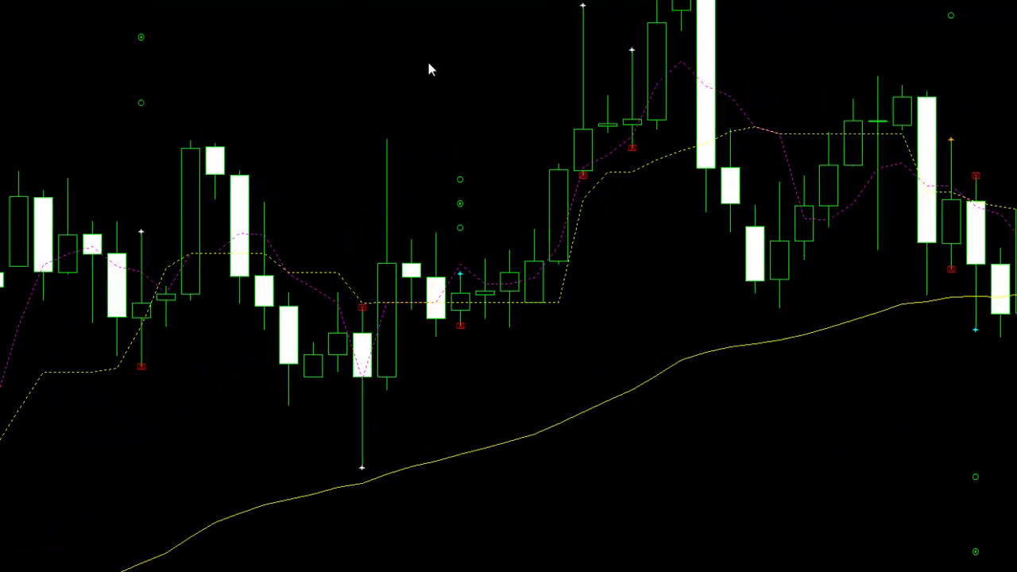
scroll(428, 69, down, 5)
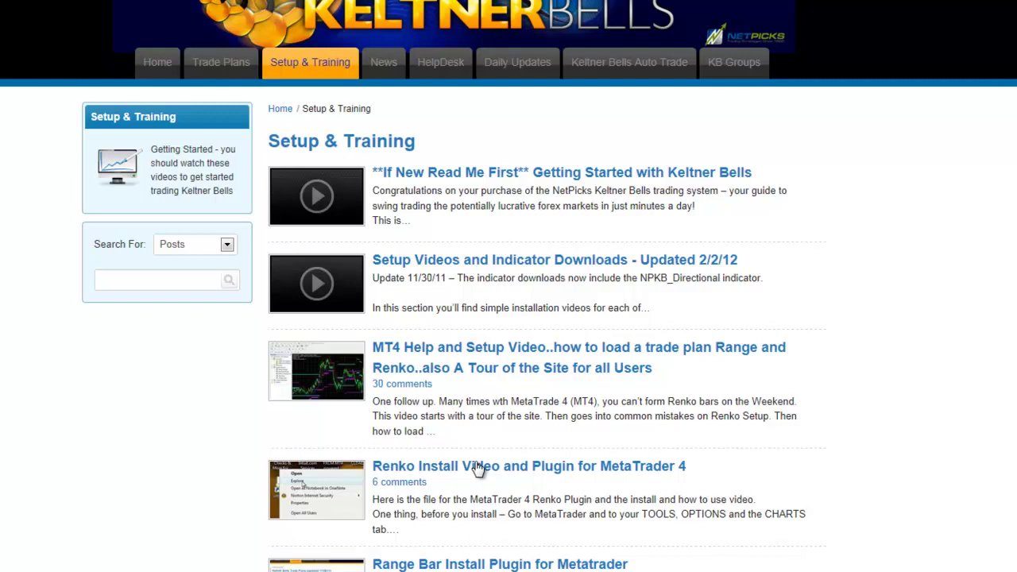
Open s-Renko bars.zip from the Renko Install Video and Plugin page, revealing s-Renko bars.ex4.
click(477, 469)
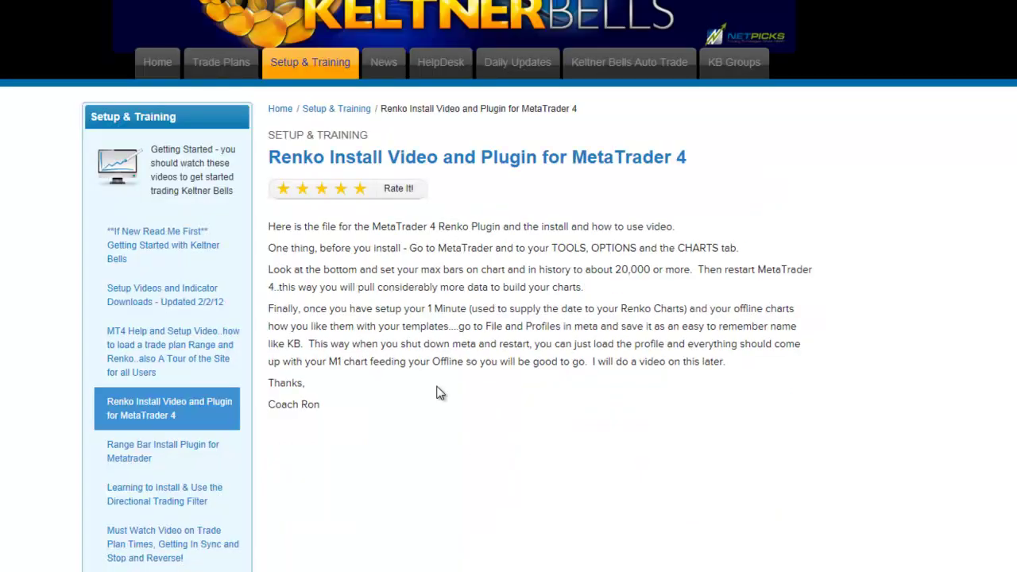
scroll(430, 445, down, 3)
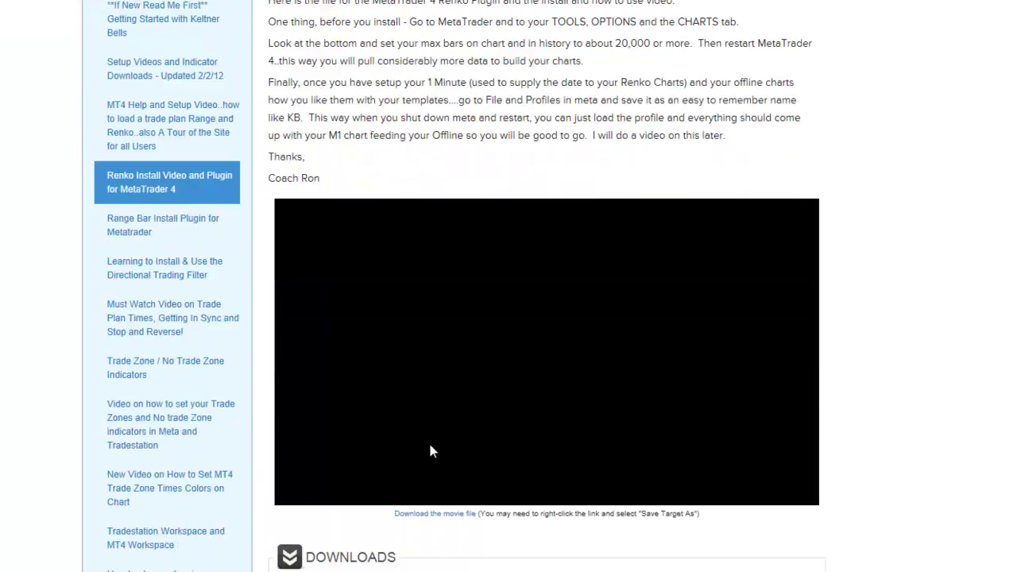
scroll(430, 445, down, 2)
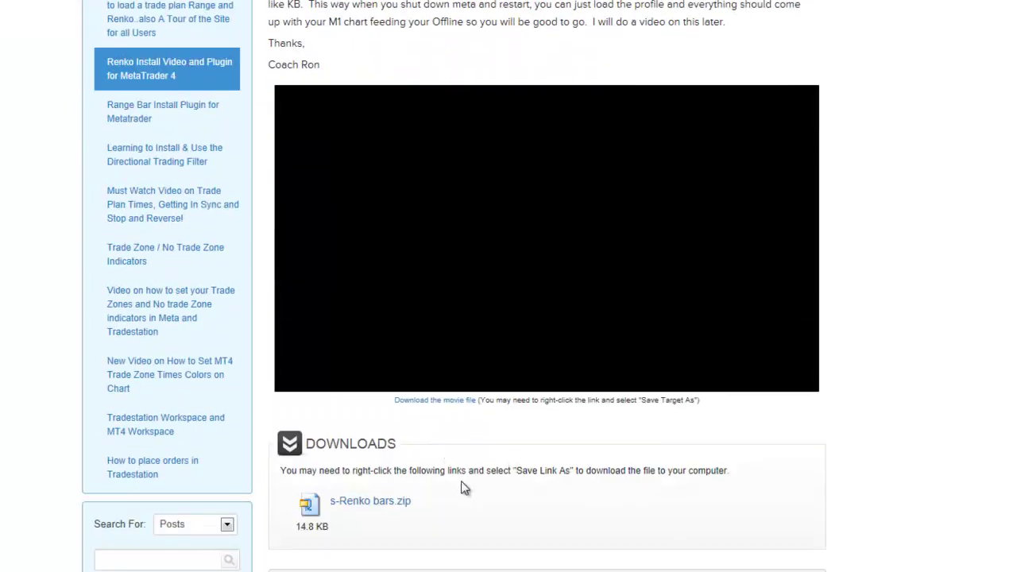
click(372, 509)
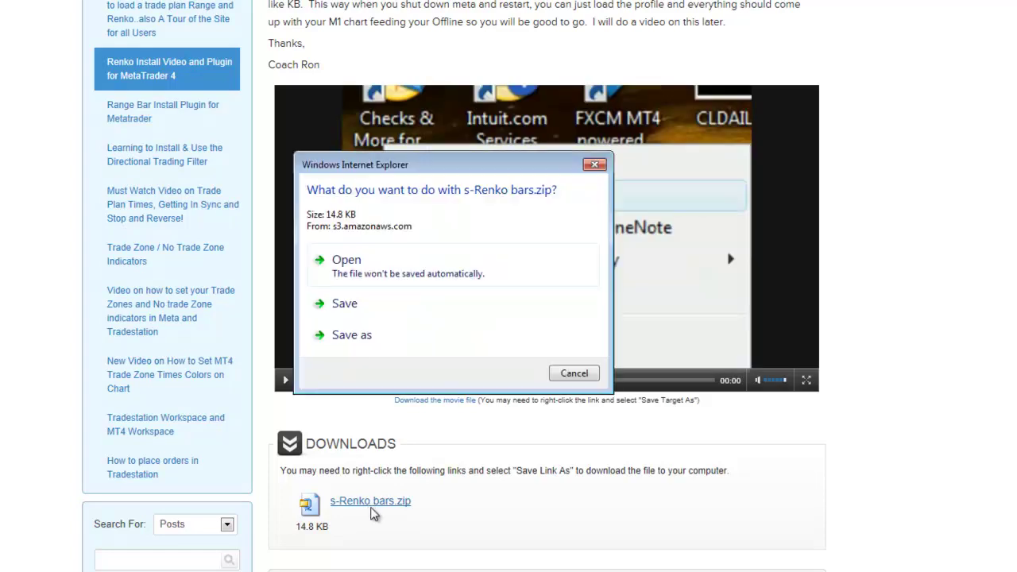
click(355, 280)
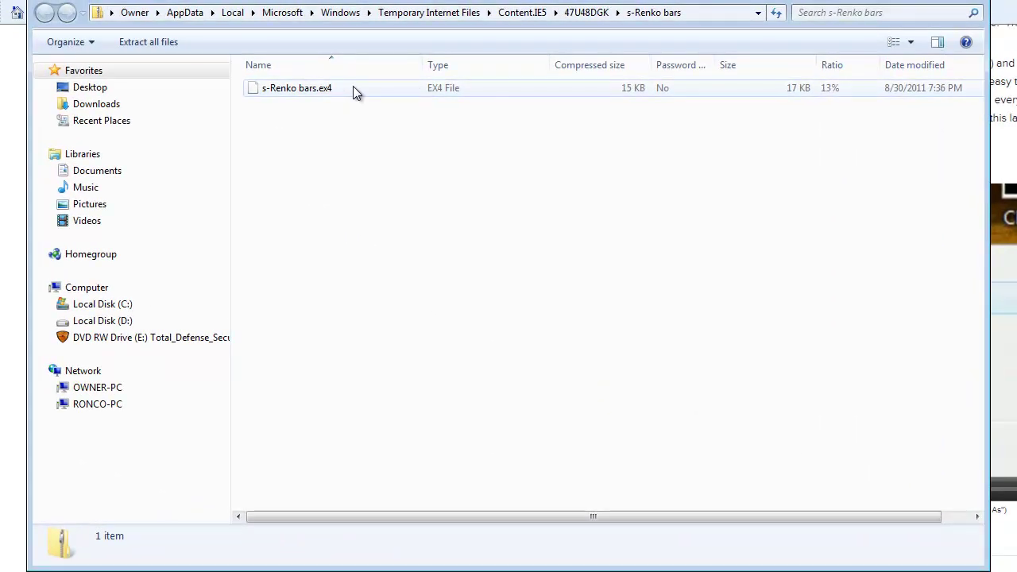
Copy s-Renko bars.ex4 from the opened zip.
click(353, 87)
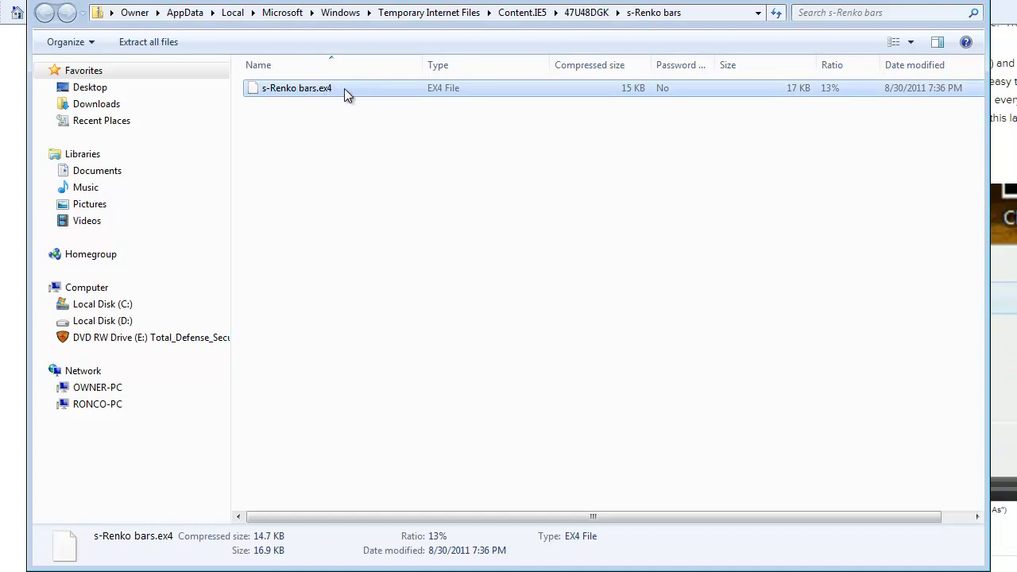
right_click(344, 88)
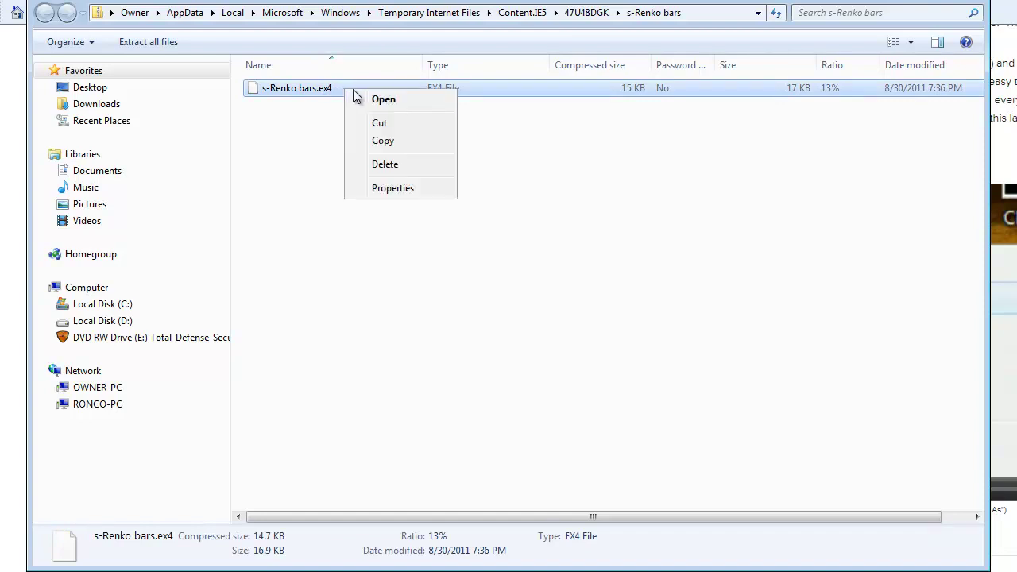
click(379, 142)
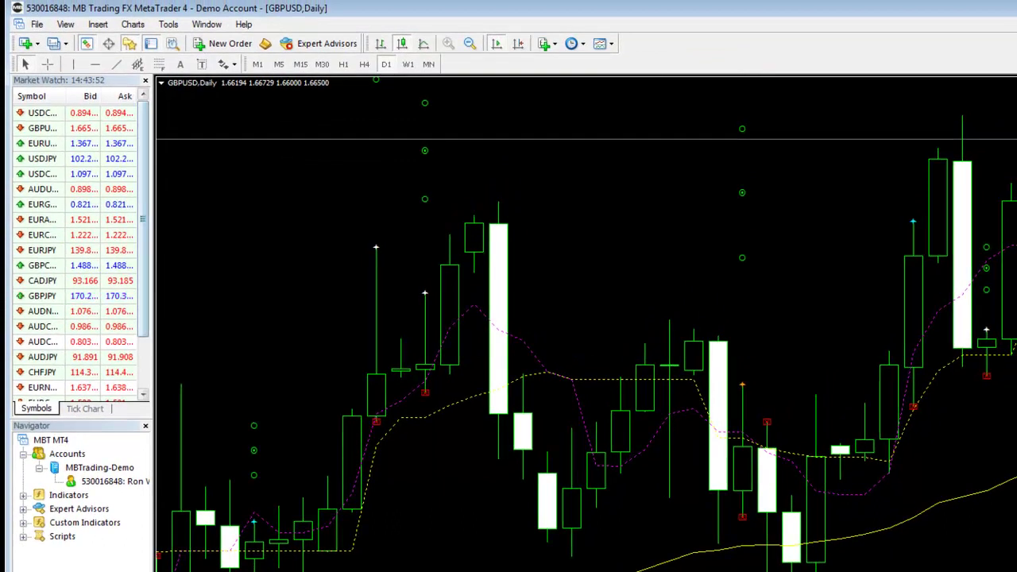
Open MetaTrader's data folder and paste s-Renko bars.ex4 into MQL4\Experts.
click(37, 24)
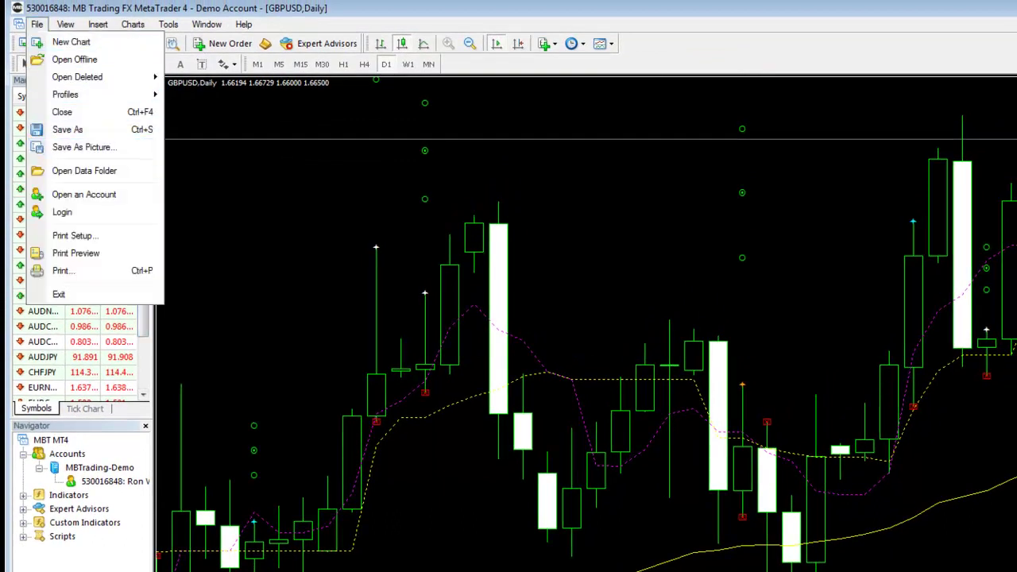
click(84, 170)
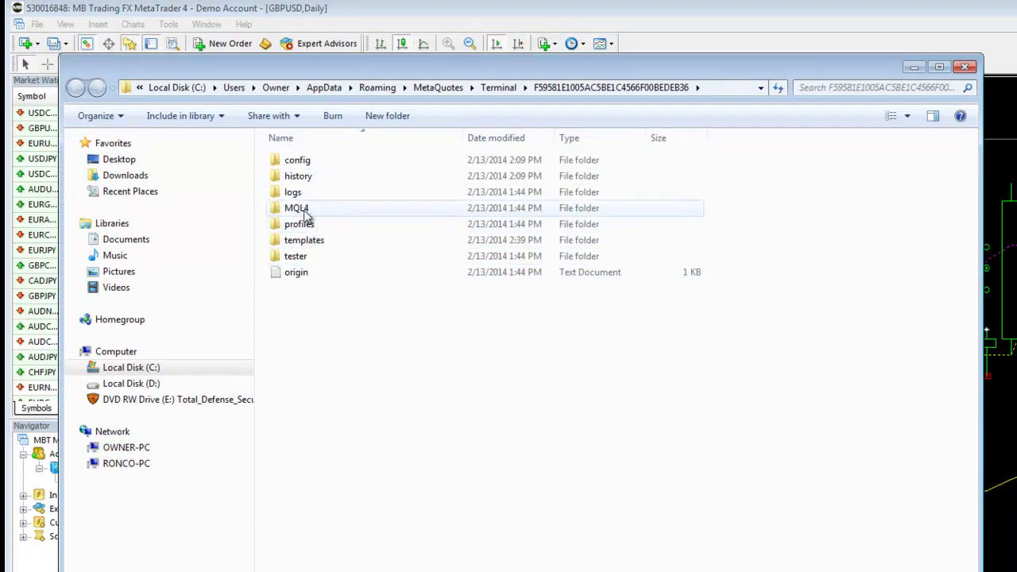
click(310, 213)
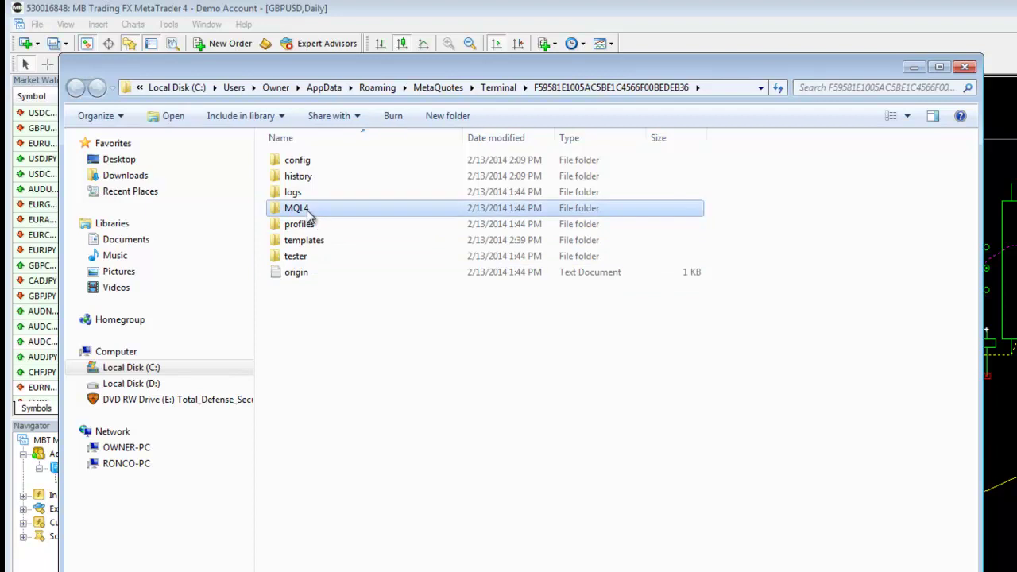
click(310, 213)
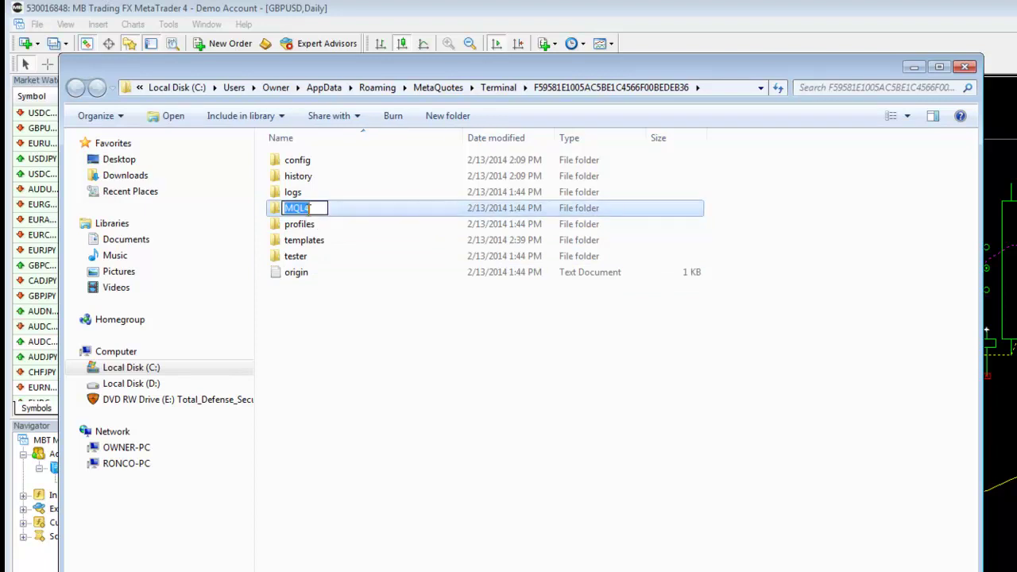
double_click(345, 212)
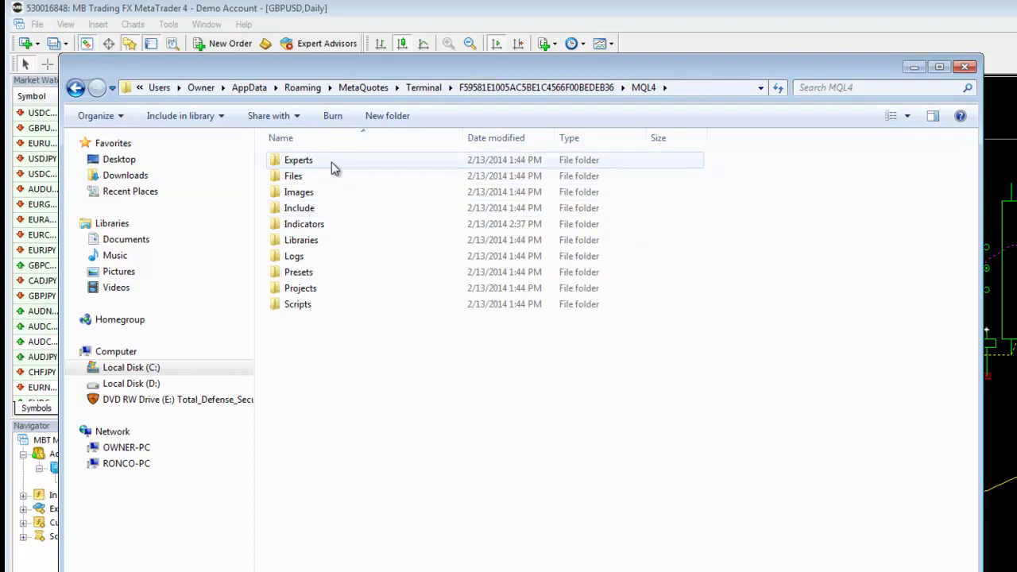
double_click(331, 162)
right_click(405, 269)
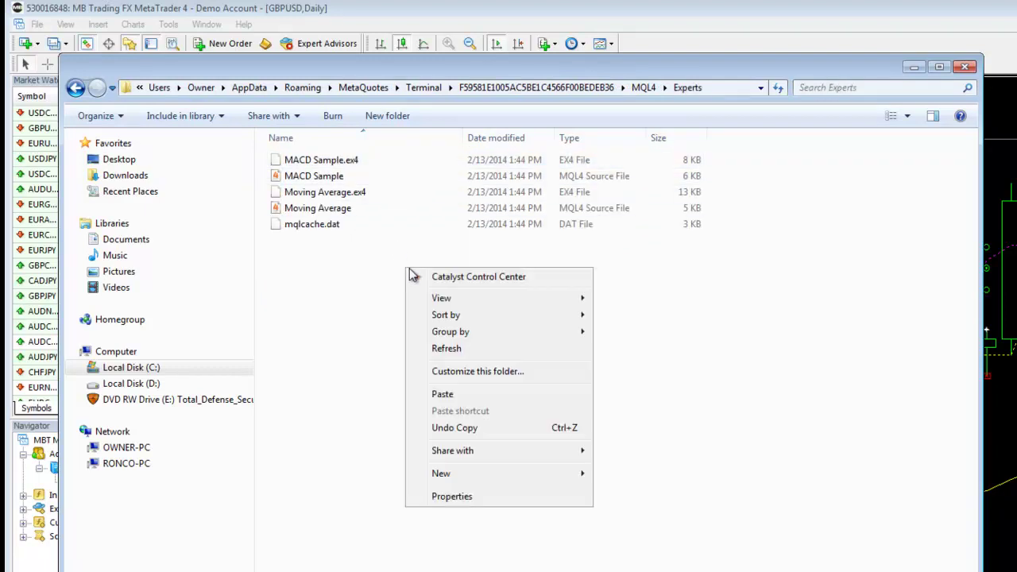
click(445, 393)
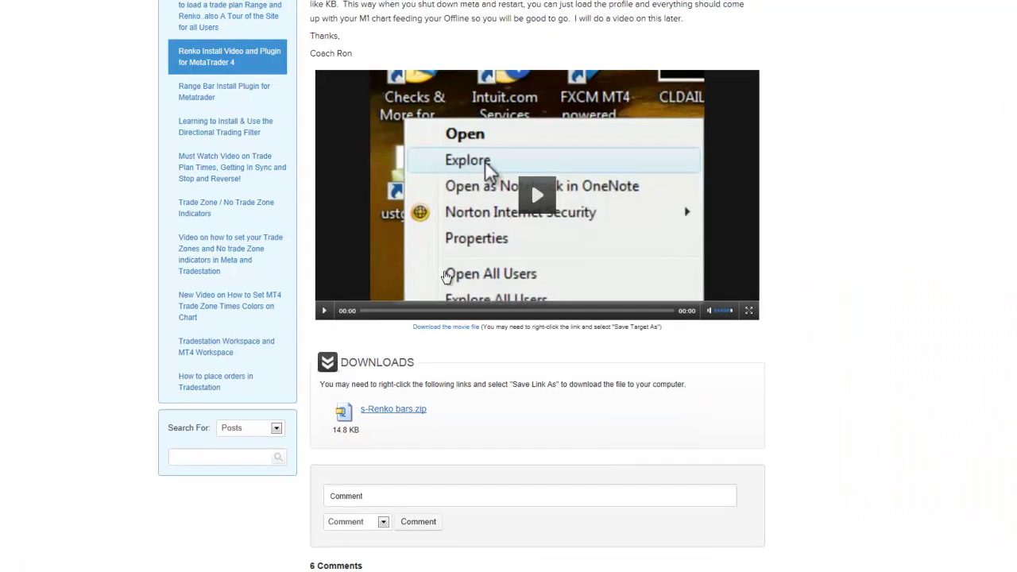
Go back to Setup & Training and open s-Constant Range Bars.zip from the Range Bar Install Plugin post.
key(alt+Left)
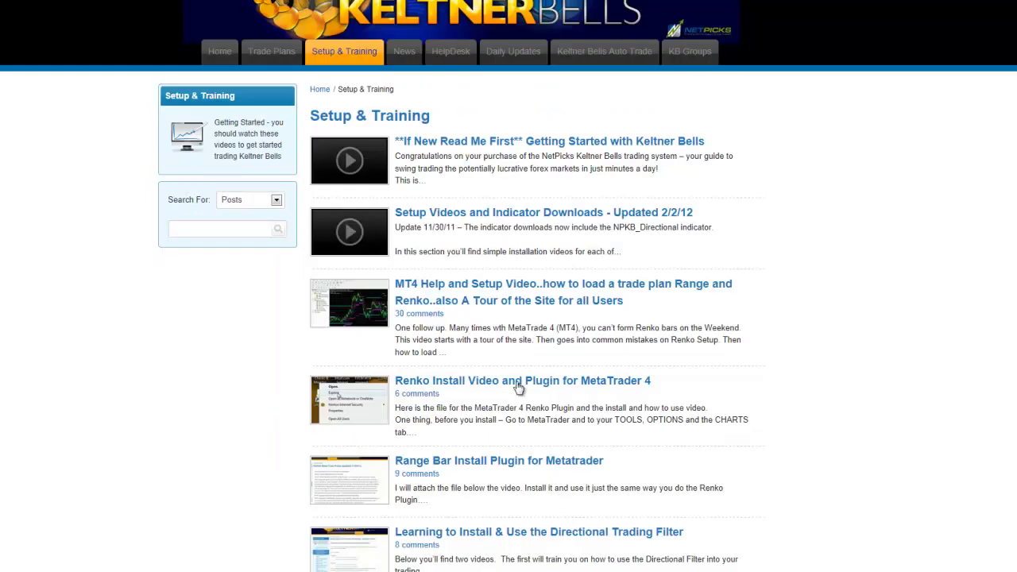
click(488, 466)
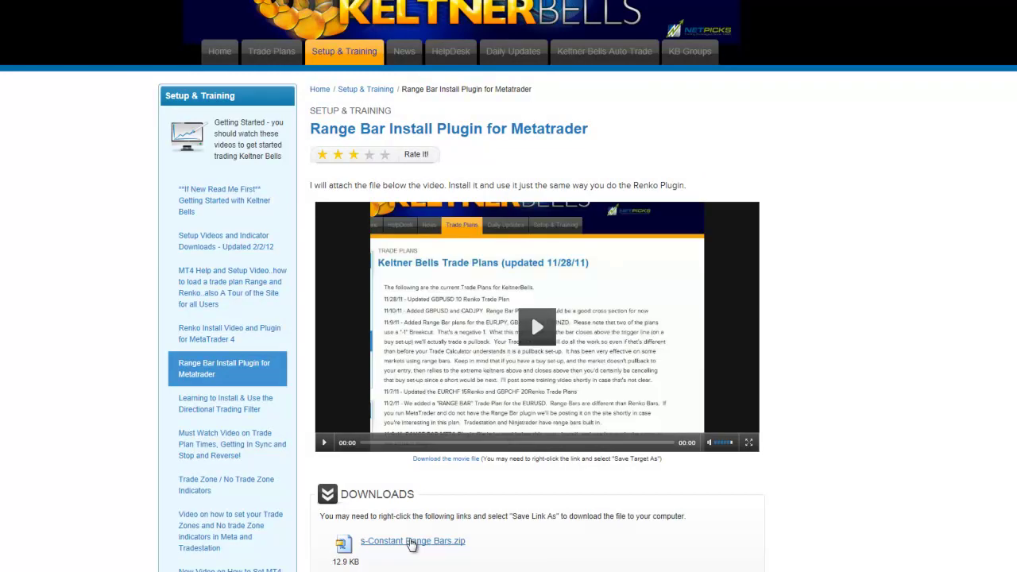
click(412, 543)
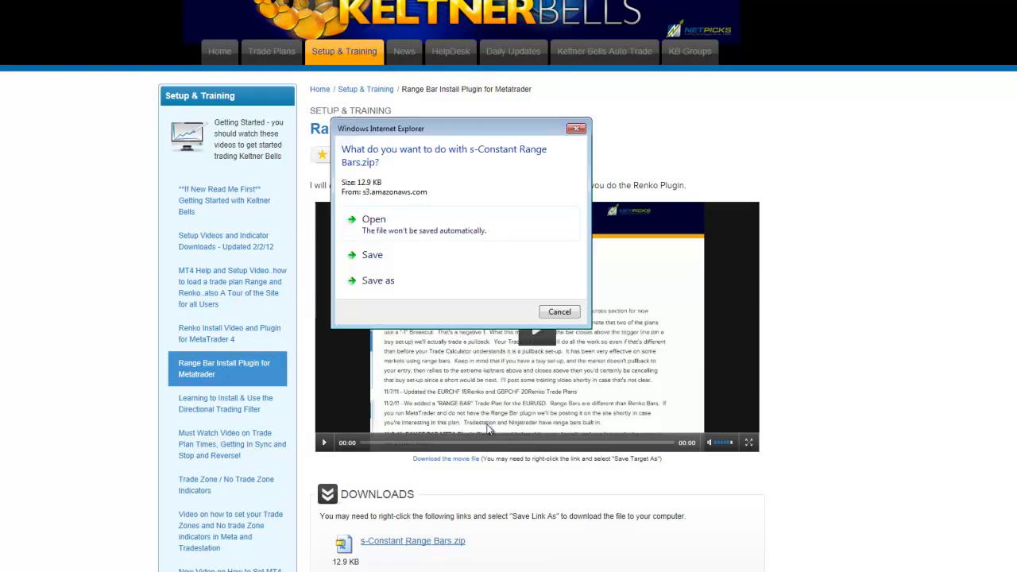
click(385, 230)
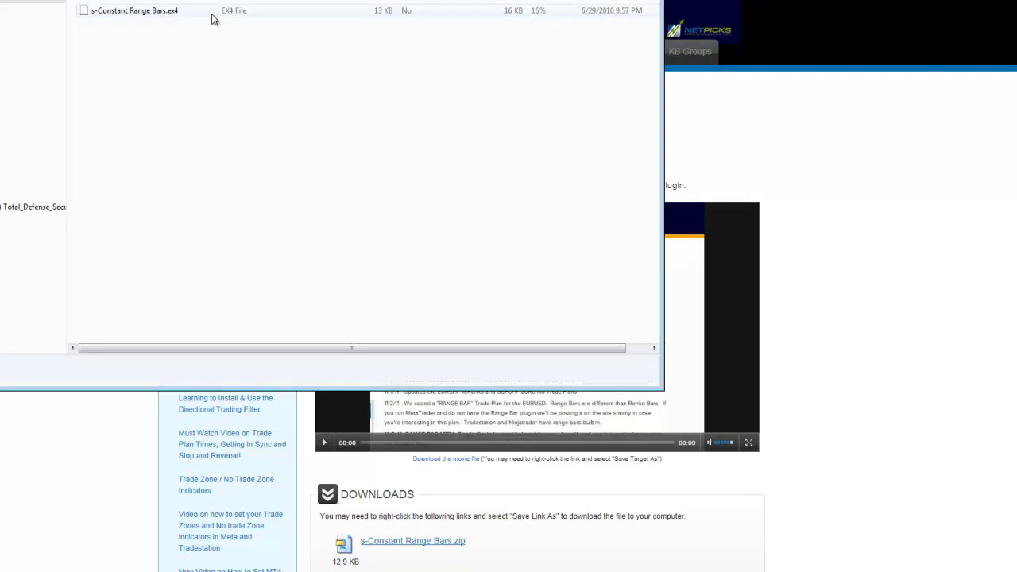
Copy s-Constant Range Bars.ex4 from the zip and close the zip's cache folder window.
right_click(205, 15)
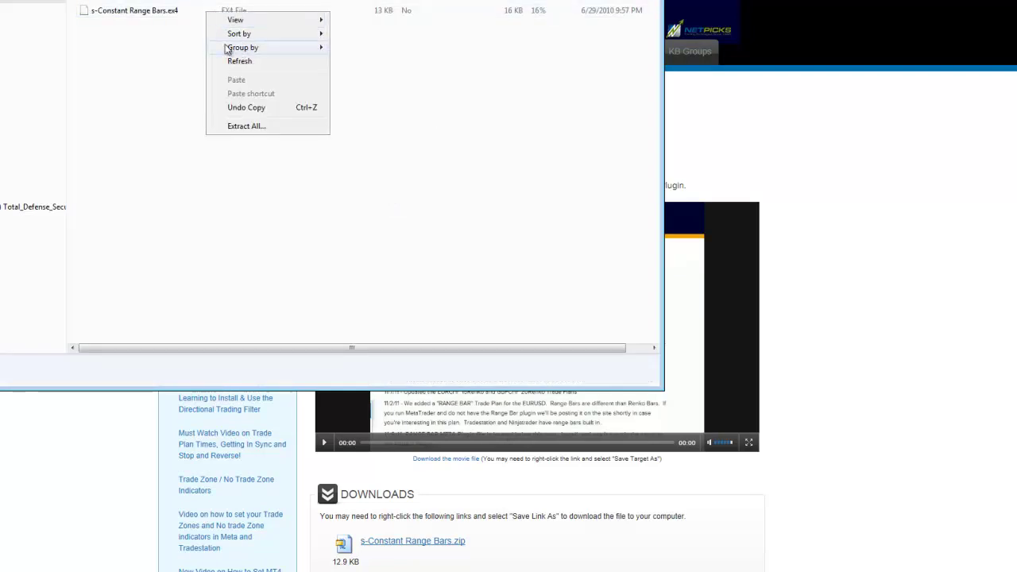
click(188, 13)
right_click(191, 13)
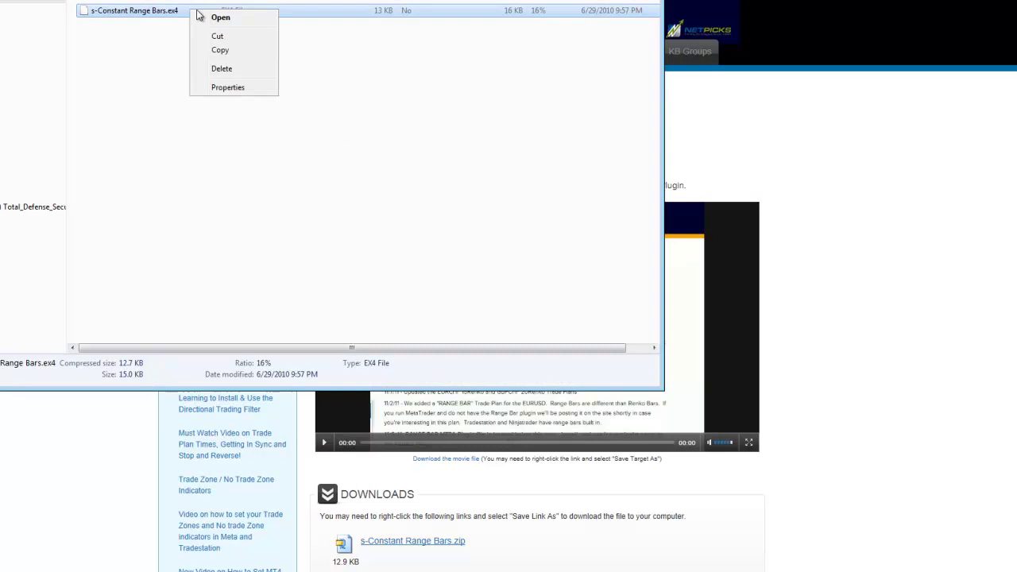
click(220, 51)
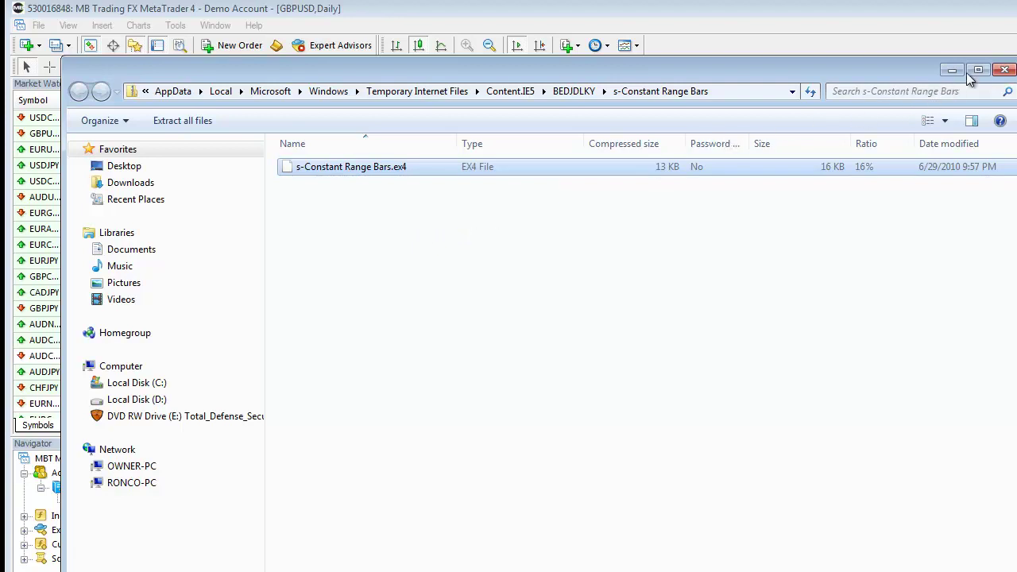
right_click(669, 213)
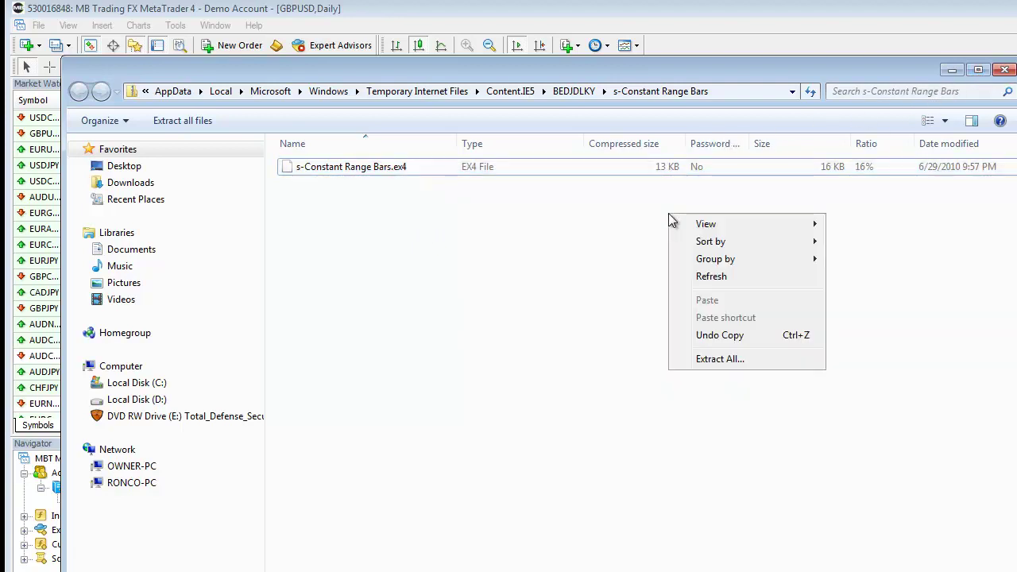
click(85, 96)
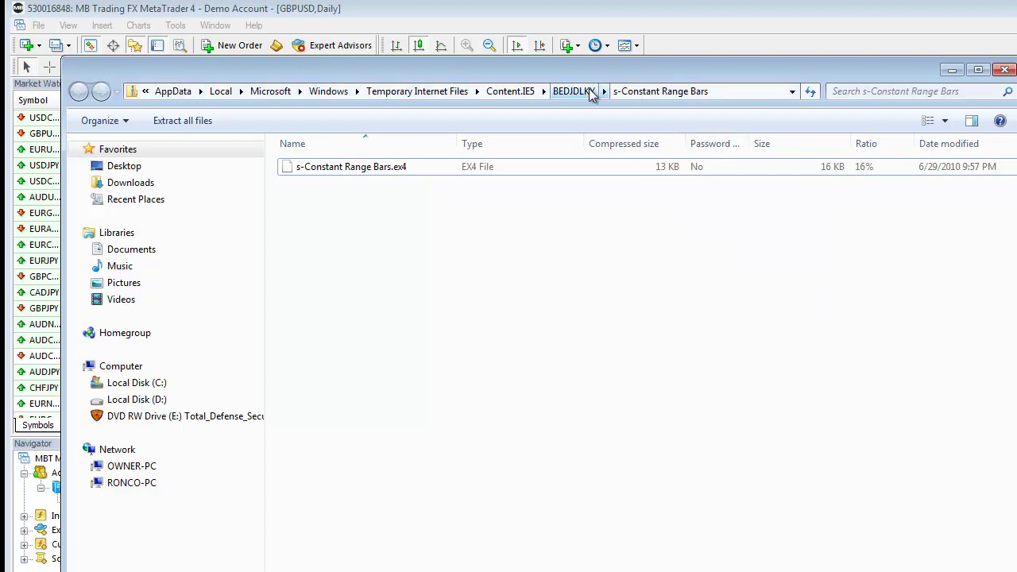
click(584, 91)
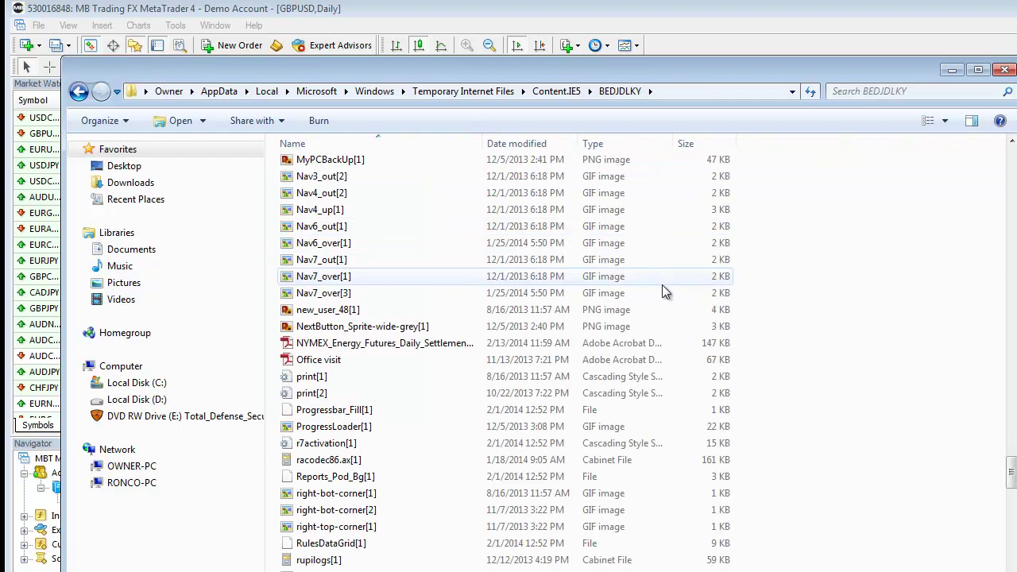
click(1004, 70)
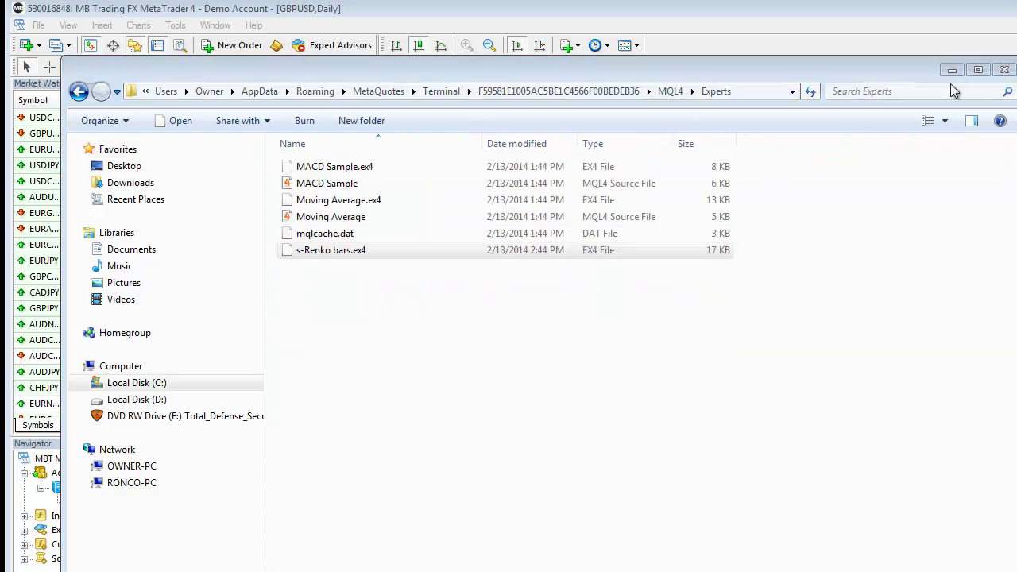
Paste s-Constant Range Bars.ex4 into MQL4\Experts and close the Explorer window.
right_click(441, 312)
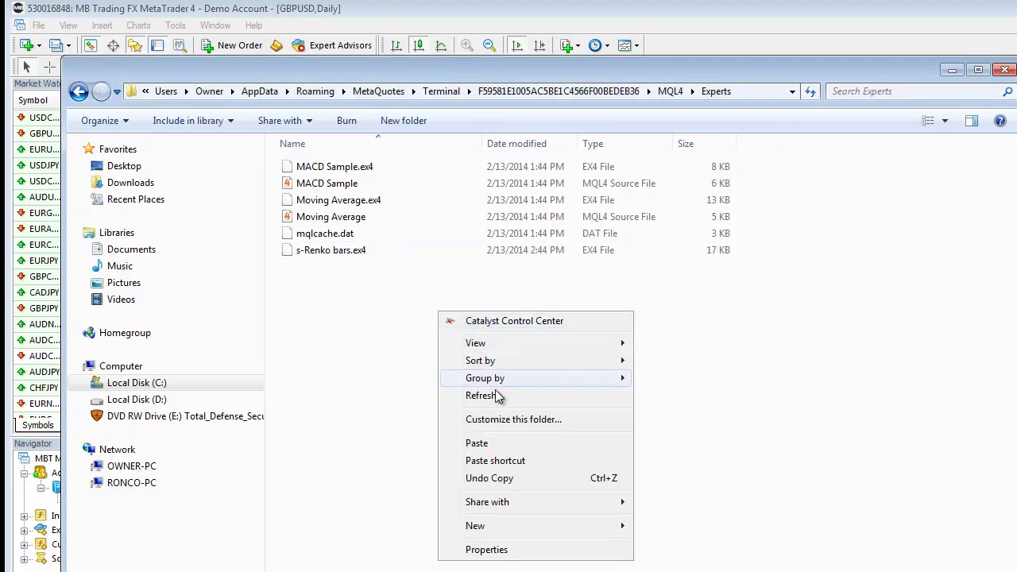
click(519, 445)
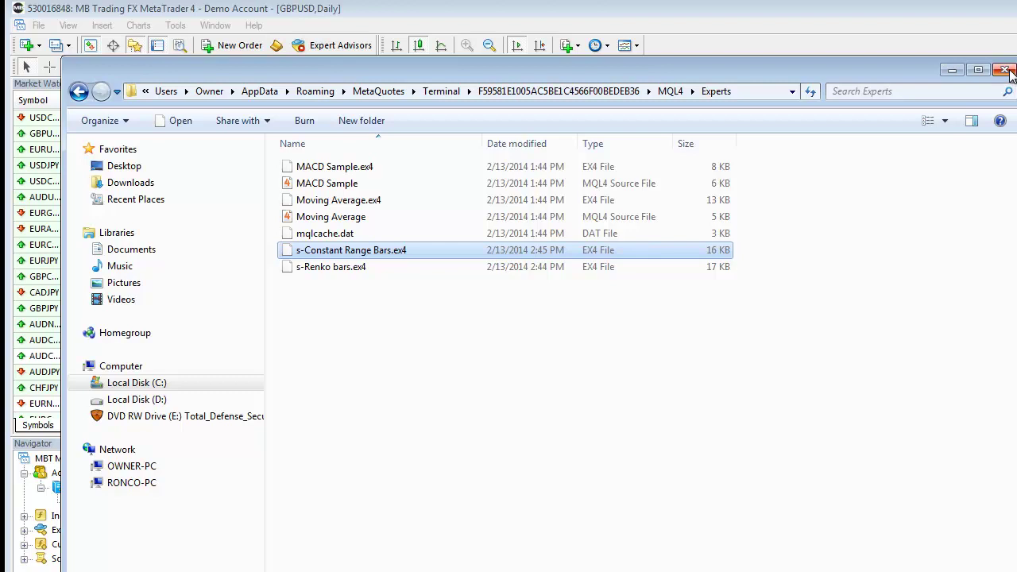
click(1006, 71)
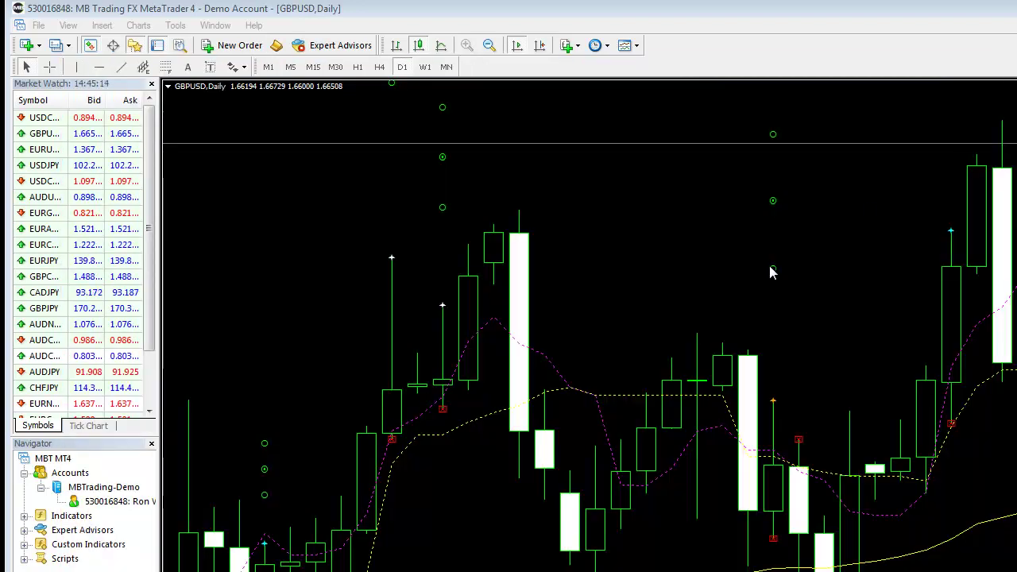
Expand Expert Advisors in the Navigator to reveal s-Renko bars and s-Constant Range Bars, then enable Expert Advisors.
click(25, 530)
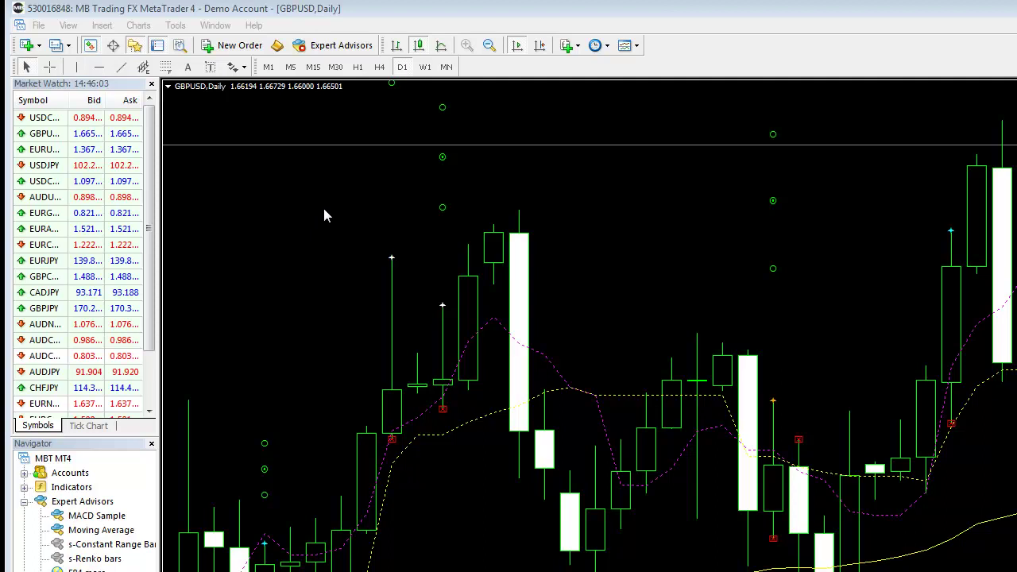
click(326, 44)
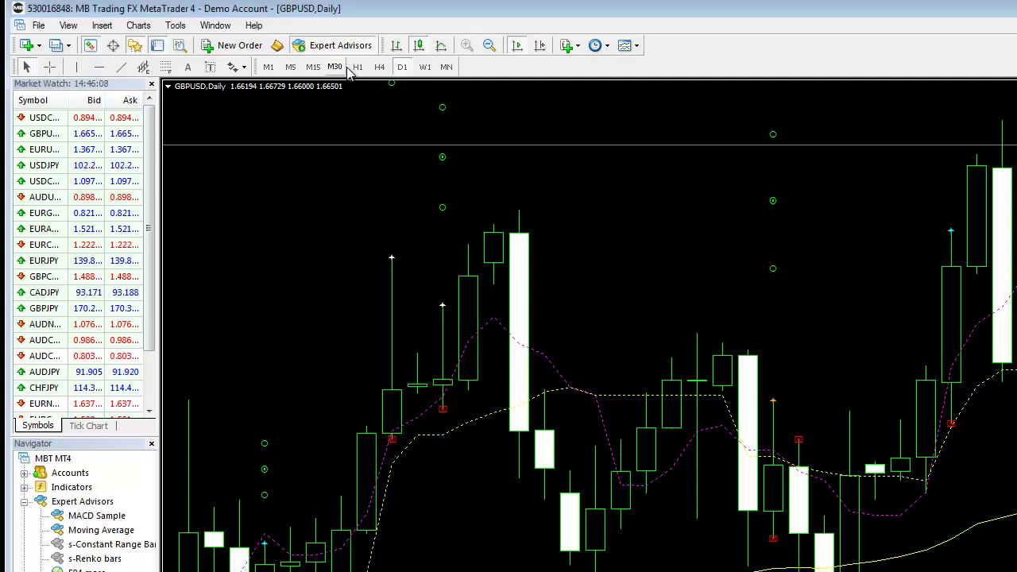
In Options' Expert Advisors tab, allow DLL imports and live trading, then confirm.
click(182, 28)
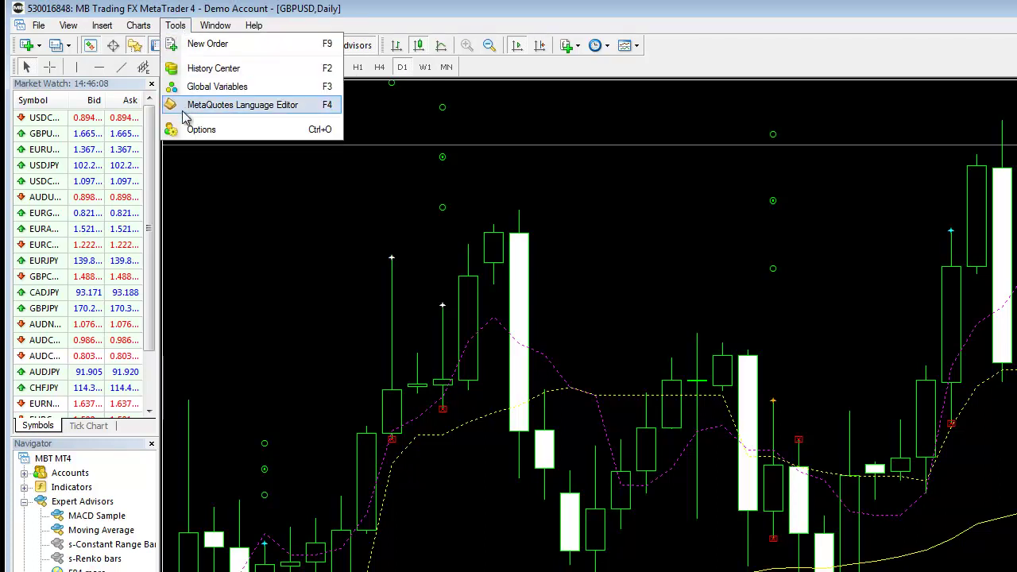
click(191, 132)
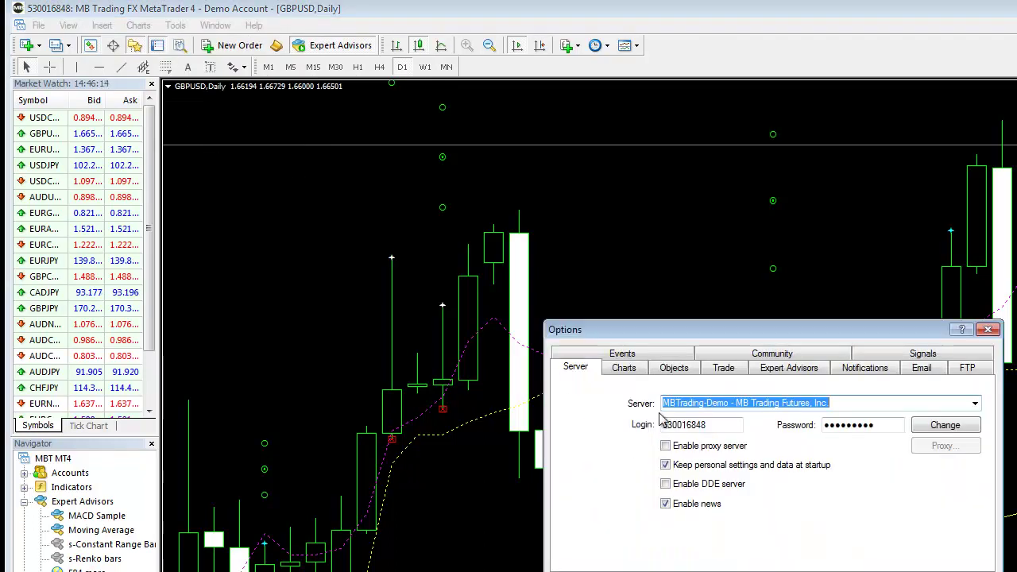
click(799, 369)
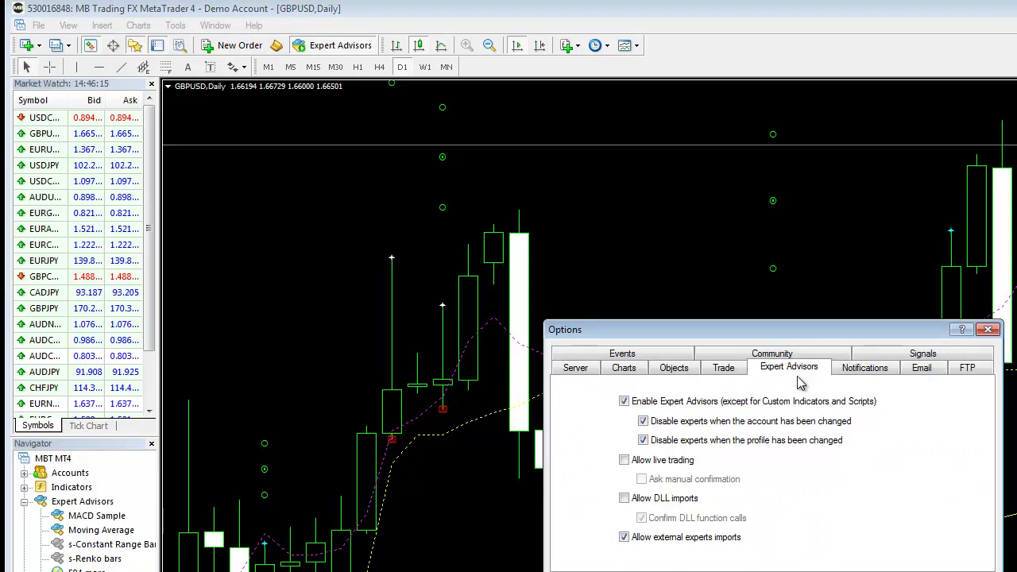
click(624, 498)
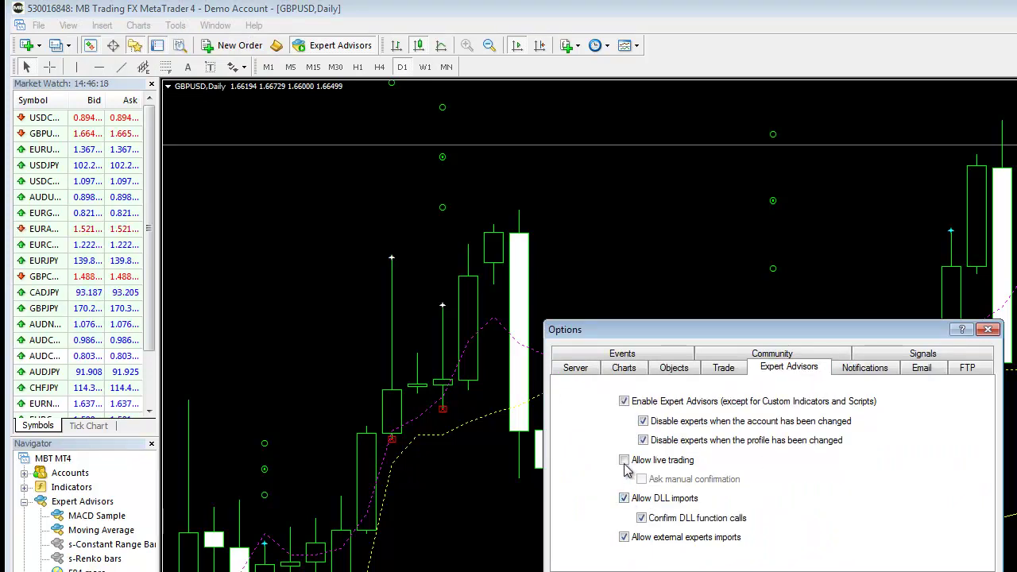
click(624, 460)
key(Return)
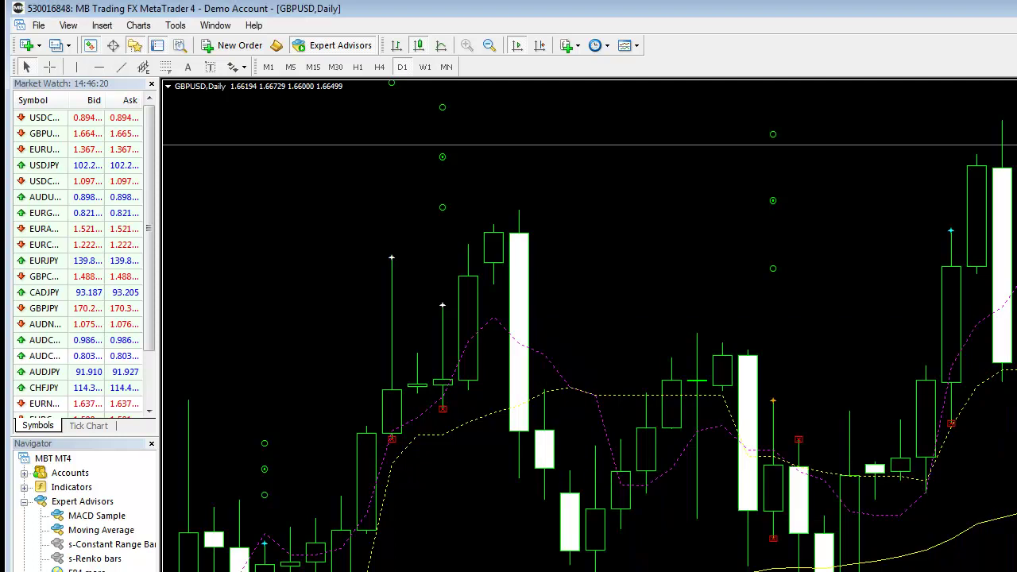